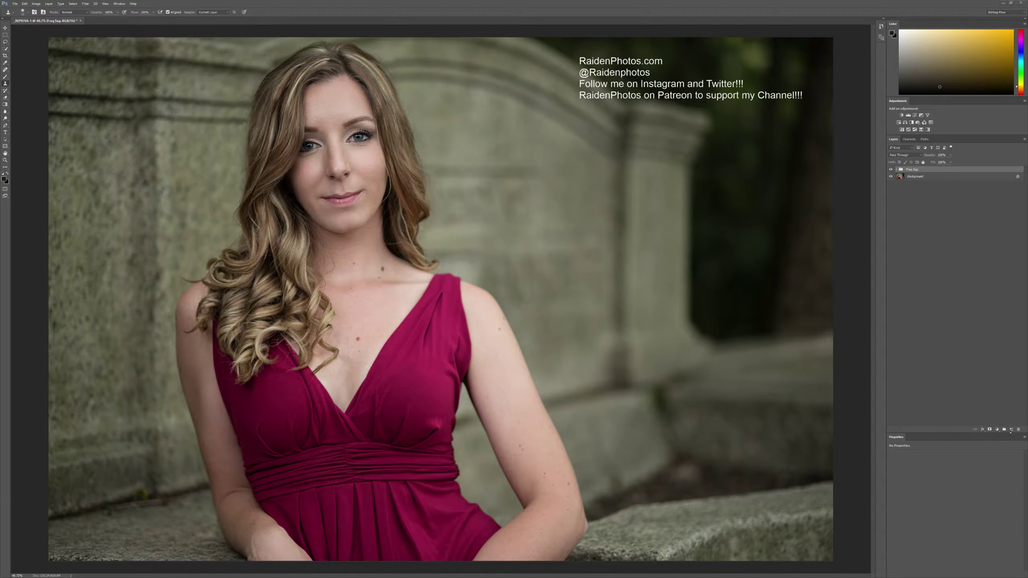
# - Create a new layer at the top of the stack and fill it with 50% gray
pyautogui.click(1011, 429)
pyautogui.hotkey('shift', 'F5')
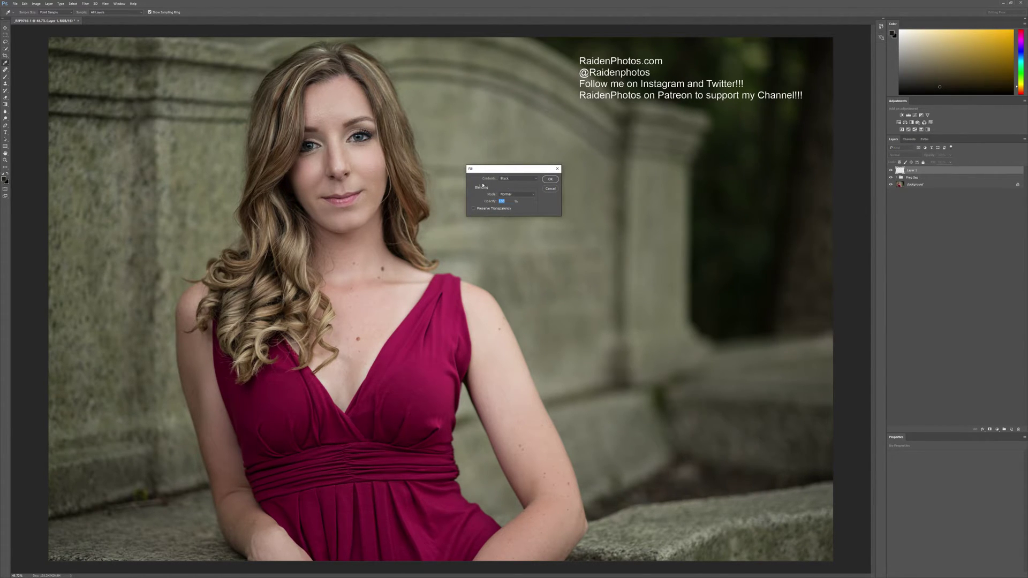
pyautogui.click(515, 181)
pyautogui.click(512, 217)
pyautogui.click(549, 180)
# - Set the gray layer's blend mode to Soft Light
pyautogui.press('s')
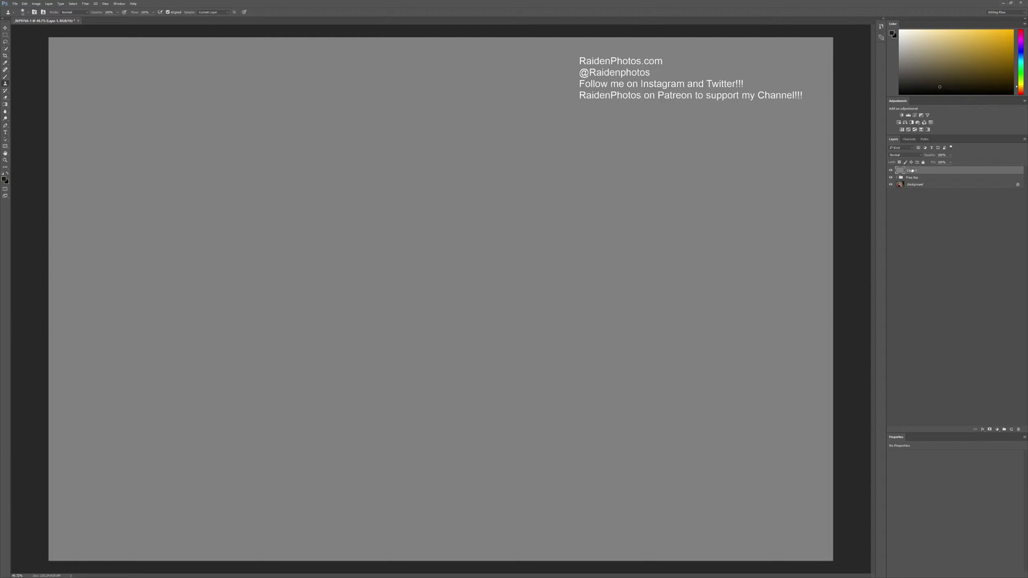
pyautogui.click(910, 156)
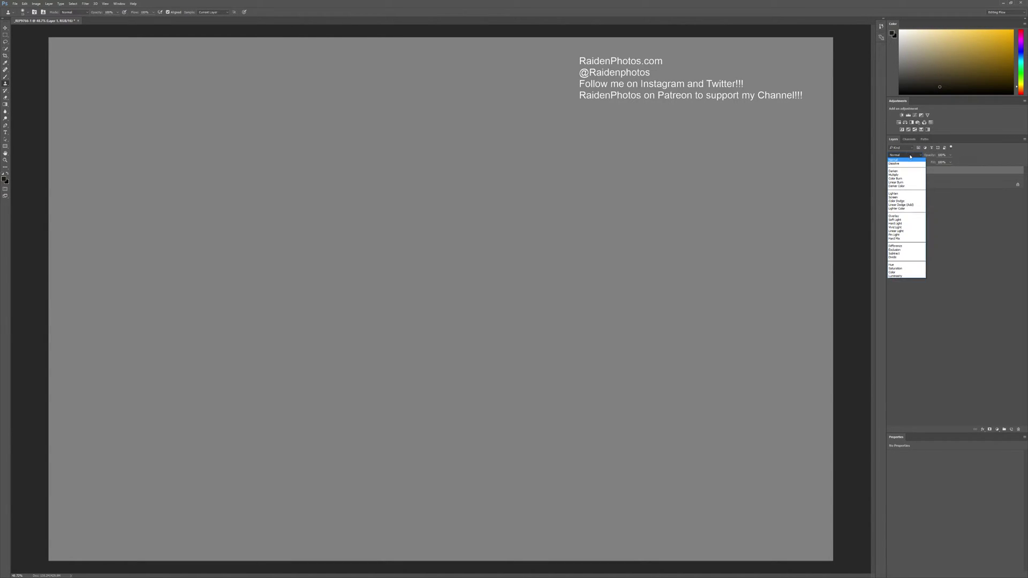
pyautogui.click(899, 220)
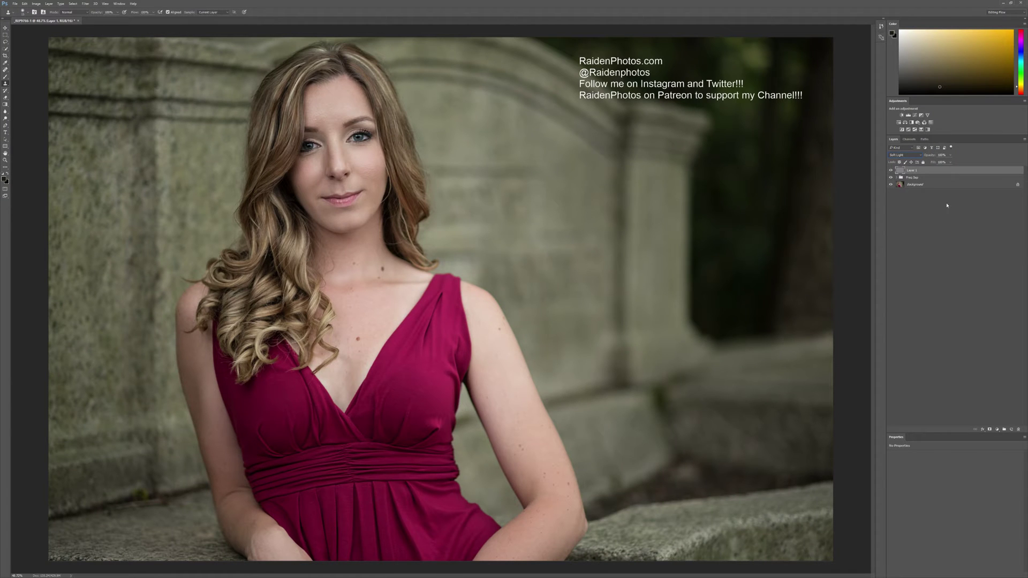
pyautogui.click(892, 171)
pyautogui.click(904, 154)
pyautogui.click(907, 156)
# - Rename the gray Soft Light layer as DB
pyautogui.doubleClick(914, 170)
pyautogui.write('DB')
pyautogui.press('Return')
# - Set up an enlarged round brush with white as the foreground color for dodging on the DB layer
pyautogui.press('b')
pyautogui.moveTo(135, 13); pyautogui.dragTo(225, 18)
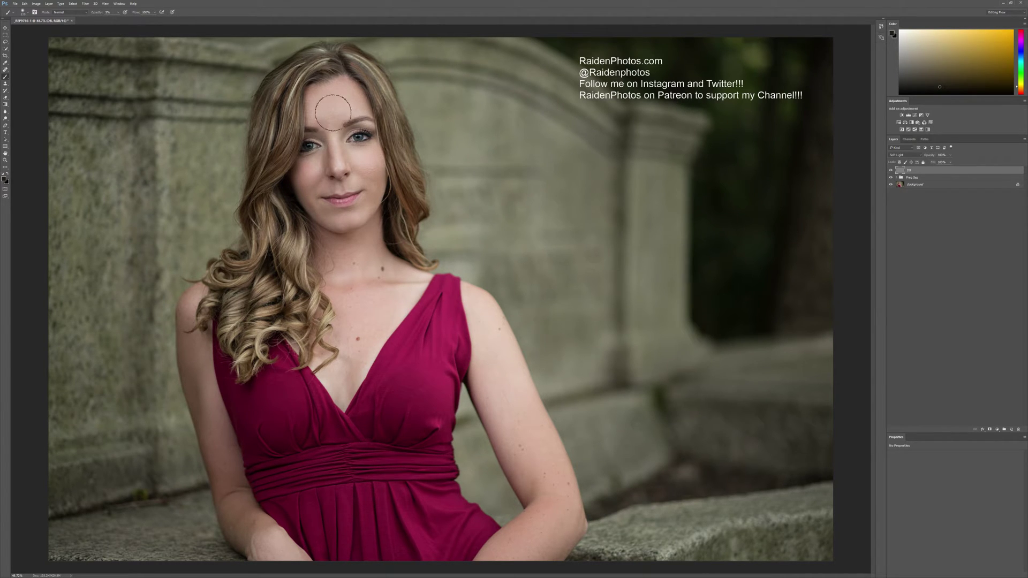
pyautogui.press(']')
pyautogui.press(']')
pyautogui.press(']')
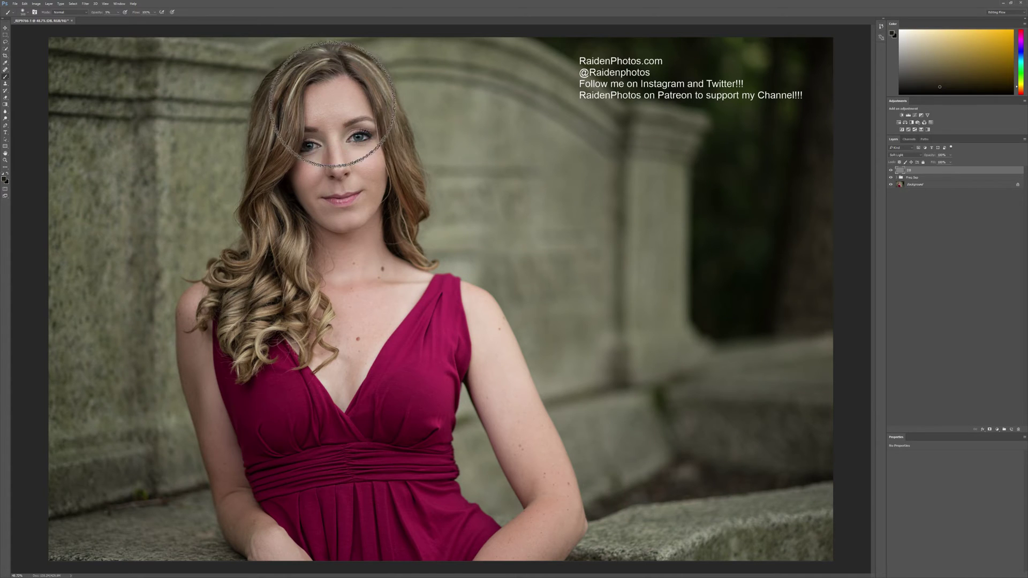
pyautogui.press('x')
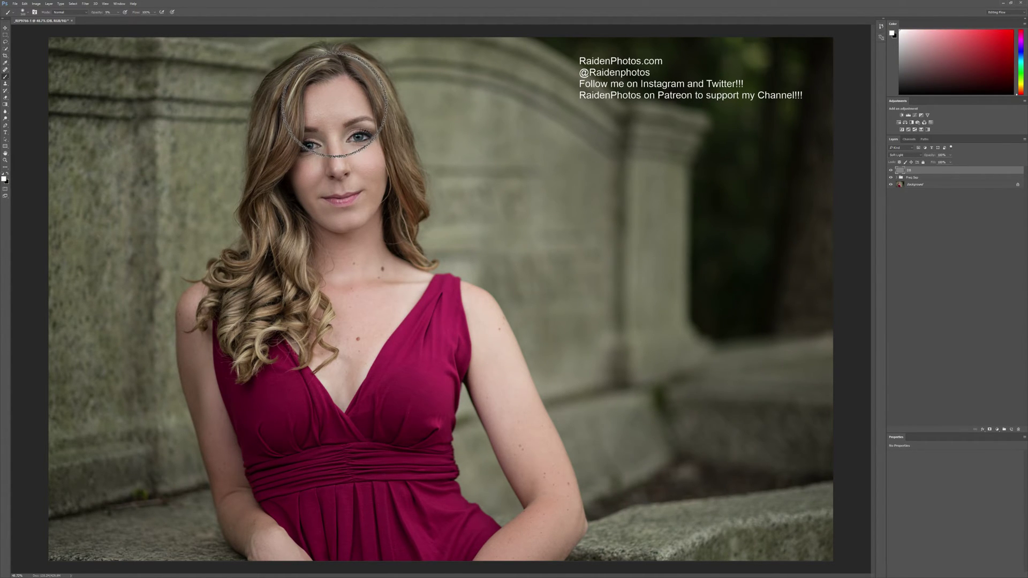
pyautogui.press('x')
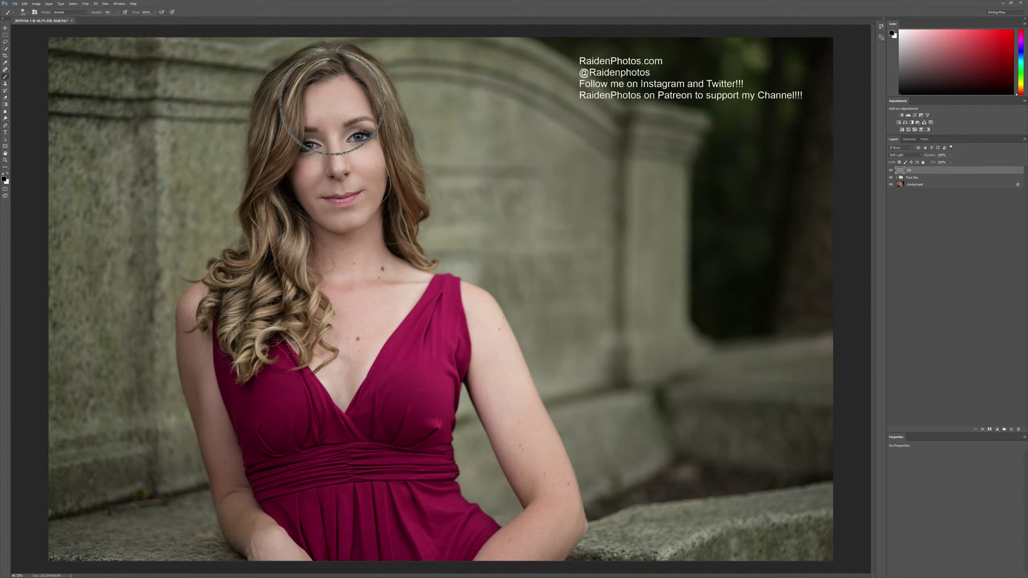
pyautogui.press('x')
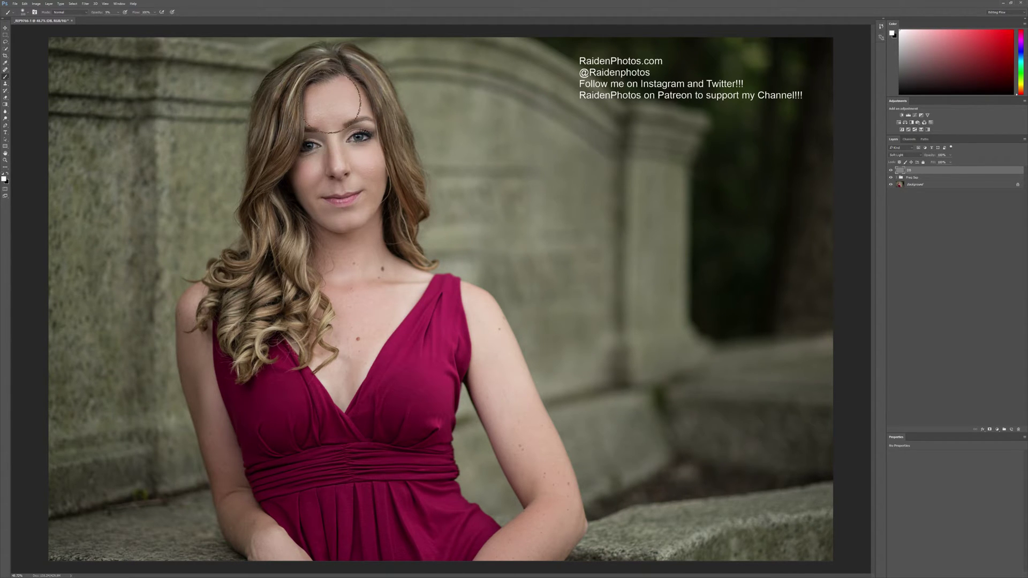
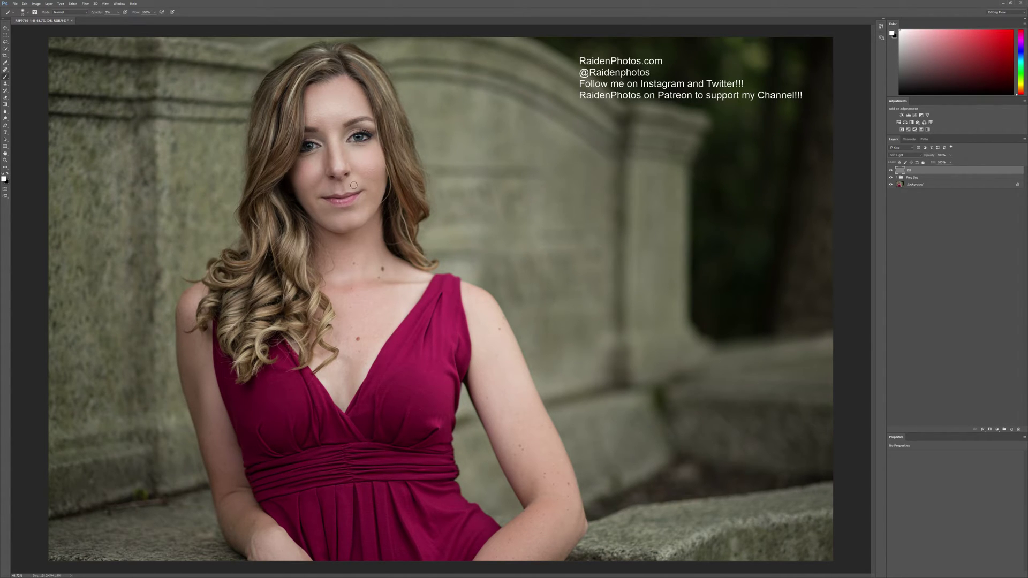
# - Dodge the highlights of the face with white on the DB layer, varying the brush size to fit each area
pyautogui.press(']')
pyautogui.press(']')
pyautogui.press(']')
pyautogui.press(']')
pyautogui.press('[')
pyautogui.press('[')
pyautogui.press('[')
pyautogui.moveTo(346, 184); pyautogui.dragTo(376, 189)
pyautogui.press('[')
pyautogui.press(']')
pyautogui.press(']')
pyautogui.press(']')
pyautogui.press(']')
pyautogui.press(']')
pyautogui.press(']')
pyautogui.press(']')
pyautogui.press(']')
pyautogui.press(']')
pyautogui.press('[')
pyautogui.press('[')
pyautogui.press(']')
pyautogui.press(']')
pyautogui.press('[')
pyautogui.press('[')
pyautogui.press('[')
pyautogui.press('[')
pyautogui.press('[')
pyautogui.press('[')
pyautogui.press('[')
pyautogui.press('[')
pyautogui.press('[')
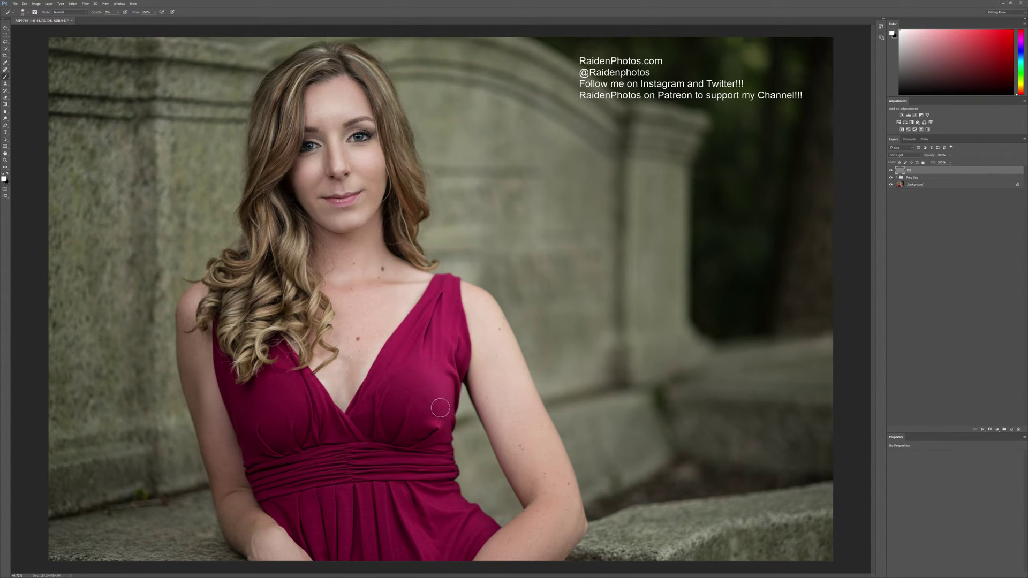
# - Dodge the bust of the dress and the shoulder and upper arm nearest it, resizing the white brush as needed
pyautogui.press(']')
pyautogui.press(']')
pyautogui.press(']')
pyautogui.press(']')
pyautogui.press(']')
pyautogui.press(']')
pyautogui.press('[')
pyautogui.press('[')
pyautogui.press('[')
pyautogui.press(']')
pyautogui.press(']')
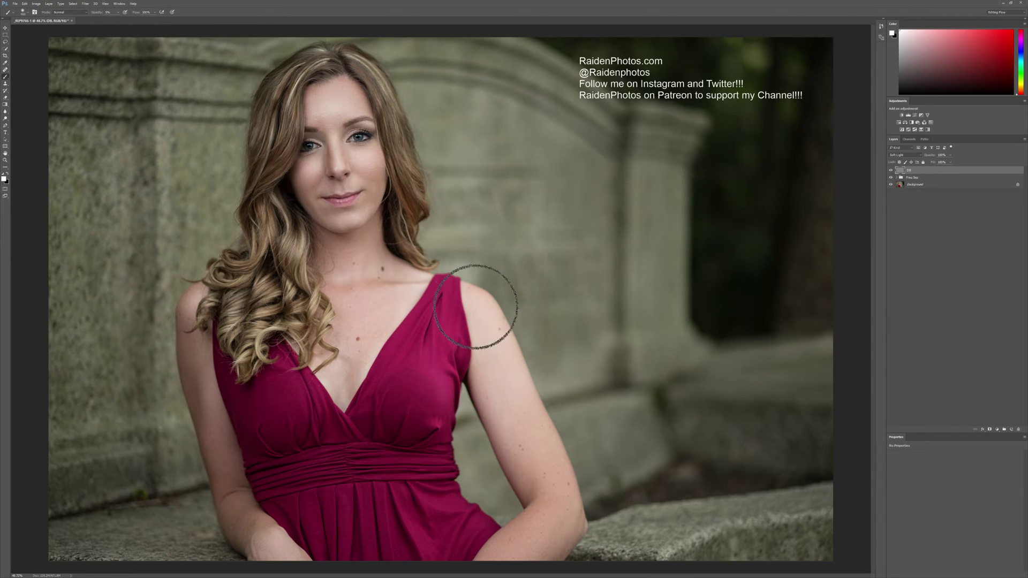
pyautogui.press('[')
pyautogui.press('[')
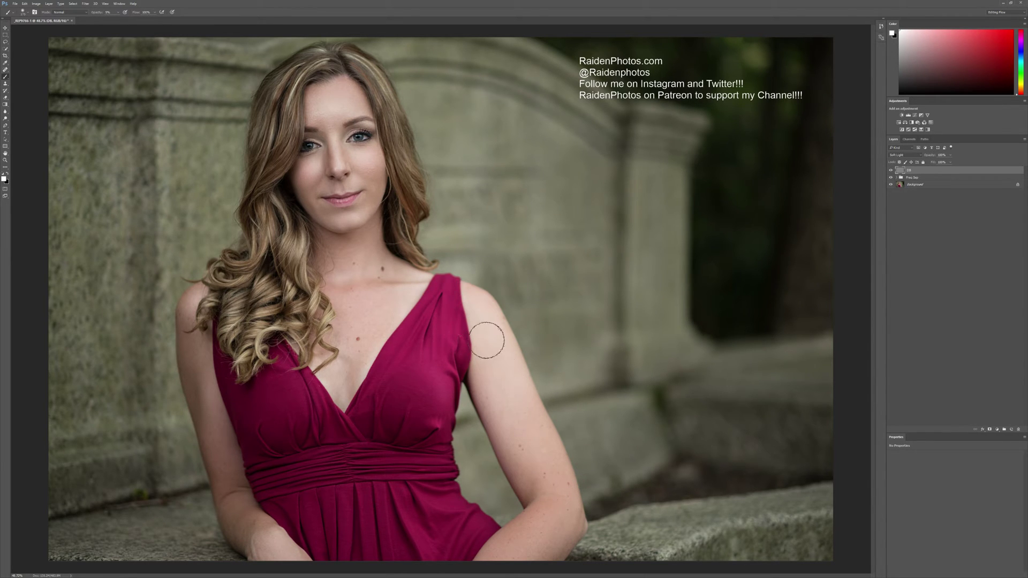
pyautogui.press(']')
pyautogui.press(']')
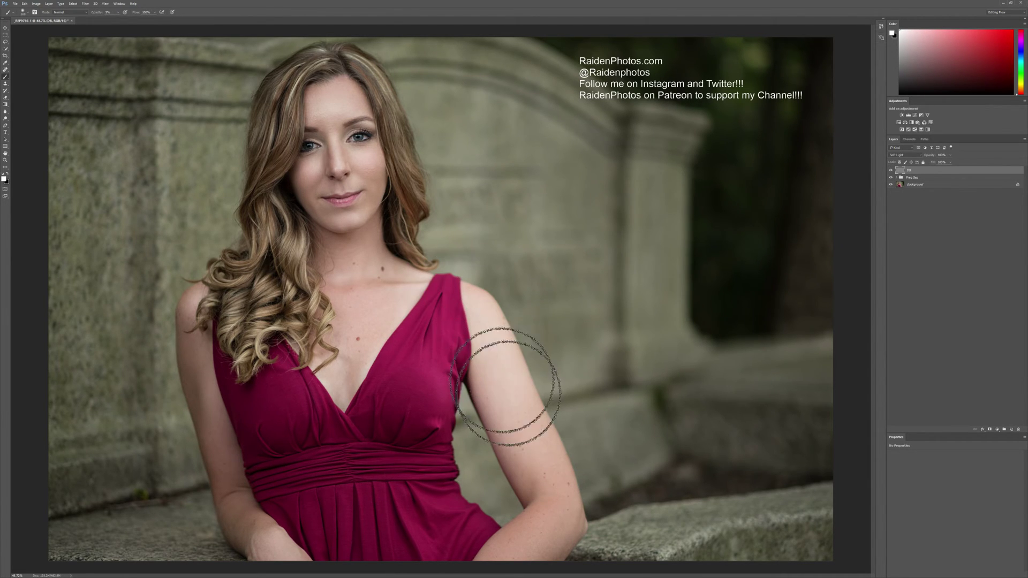
pyautogui.press('[')
pyautogui.press('[')
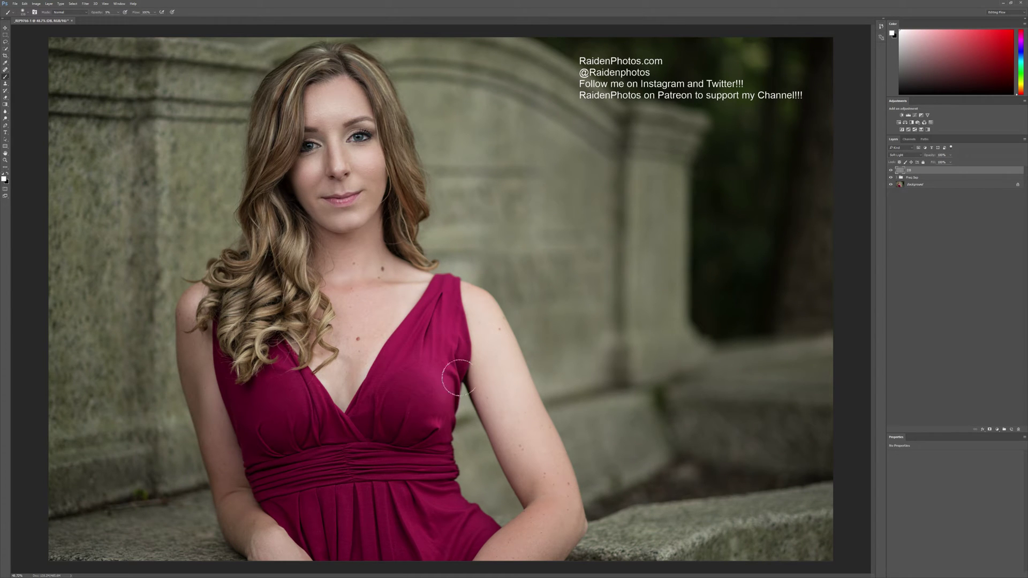
# - Dodge the folds of the dress down to the waistband with the white brush at varying sizes
pyautogui.press(']')
pyautogui.press(']')
pyautogui.press(']')
pyautogui.press(']')
pyautogui.press('[')
pyautogui.press('[')
pyautogui.press('[')
pyautogui.press(']')
pyautogui.press(']')
pyautogui.press(']')
pyautogui.press('[')
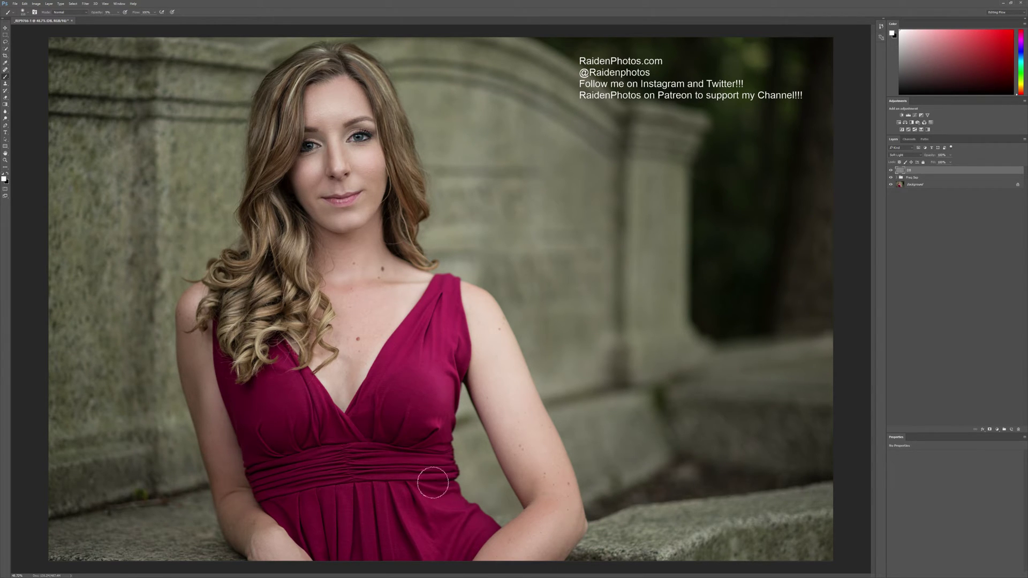
pyautogui.press(']')
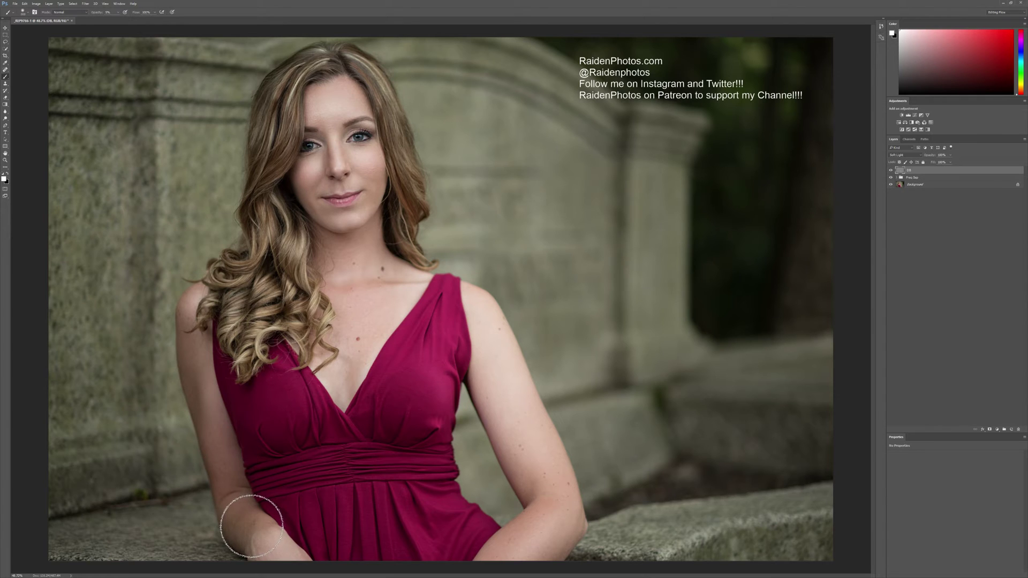
# - Dodge the forearm and hand resting on the stone ledge, adapting the white brush size to them
pyautogui.press('[')
pyautogui.press('[')
pyautogui.press('[')
pyautogui.press('[')
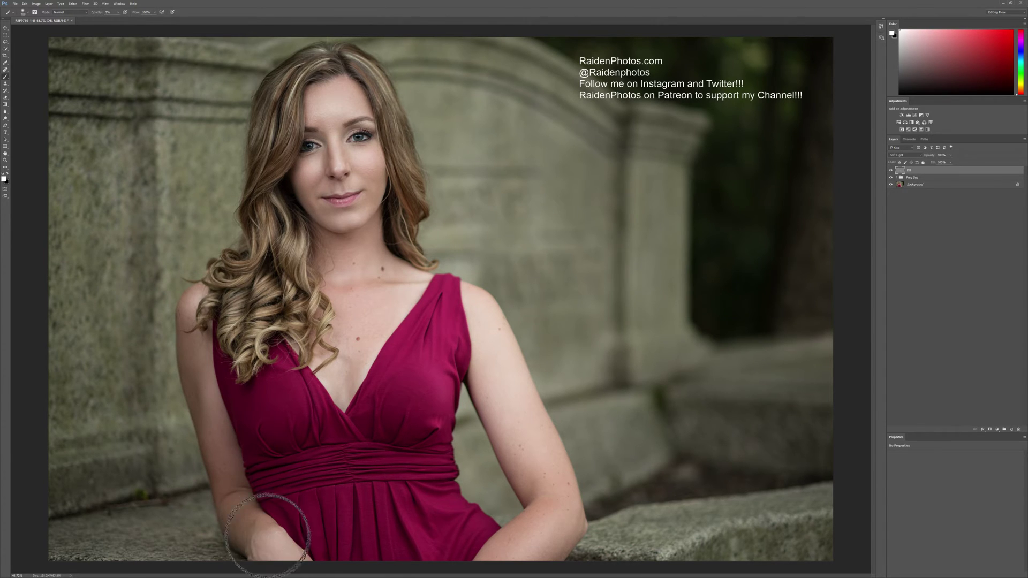
pyautogui.press('[')
pyautogui.press('[')
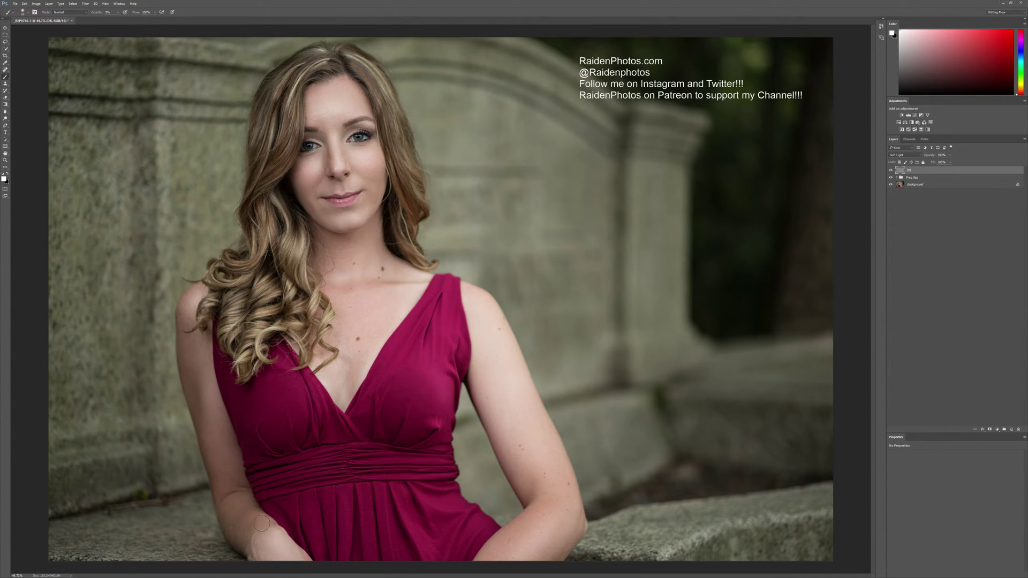
pyautogui.press(']')
pyautogui.press(']')
pyautogui.press(']')
pyautogui.press(']')
pyautogui.press(']')
pyautogui.press('[')
pyautogui.press(']')
pyautogui.press(']')
pyautogui.press(']')
pyautogui.press(']')
pyautogui.press(']')
pyautogui.press(']')
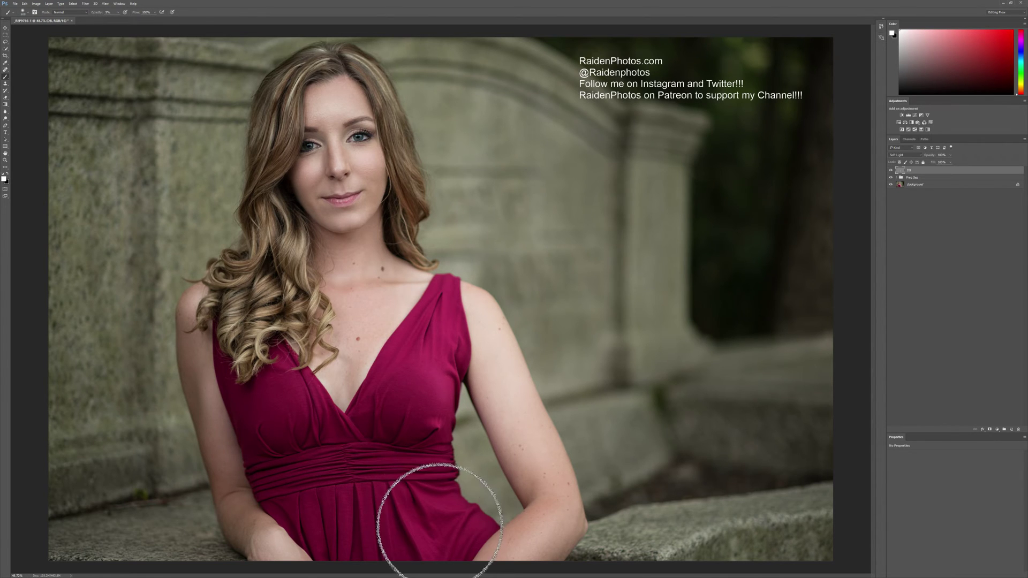
# - Dodge the lower dress, chest and jawline with the white brush, adapting its size to each area
pyautogui.press('[')
pyautogui.press('[')
pyautogui.press('[')
pyautogui.press('[')
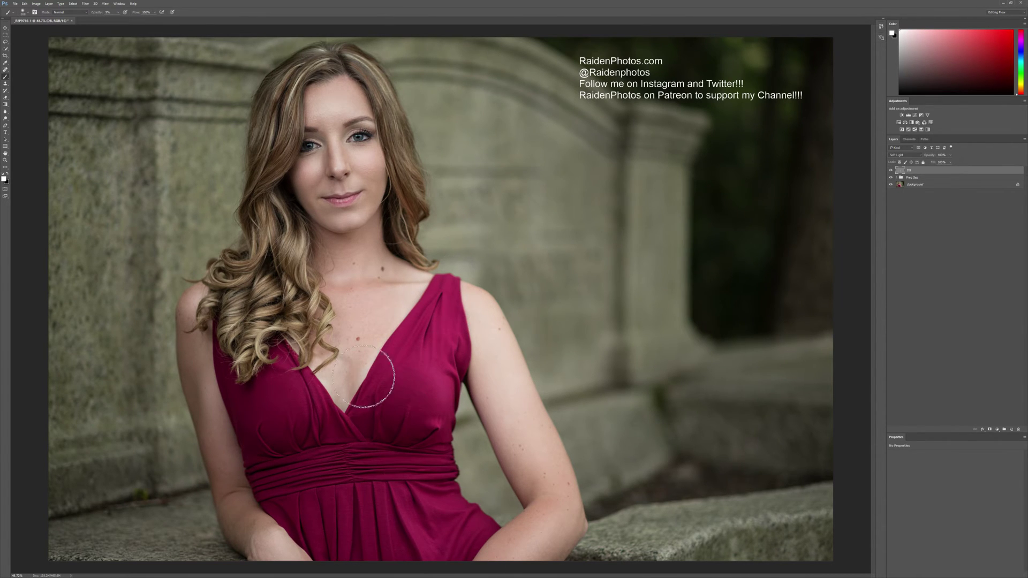
pyautogui.press('[')
pyautogui.press('[')
pyautogui.press('[')
pyautogui.press('[')
pyautogui.press('[')
pyautogui.press('[')
pyautogui.press('[')
pyautogui.press('[')
pyautogui.press('[')
pyautogui.press('[')
pyautogui.press(']')
pyautogui.press(']')
pyautogui.press(']')
pyautogui.press(']')
pyautogui.press(']')
pyautogui.press(']')
pyautogui.moveTo(378, 222)
pyautogui.mouseDown()
pyautogui.moveTo(350, 294)
pyautogui.moveTo(346, 263)
pyautogui.moveTo(327, 266)
pyautogui.moveTo(318, 248)
pyautogui.moveTo(344, 290)
pyautogui.moveTo(322, 218)
pyautogui.mouseUp()
pyautogui.press('[')
pyautogui.press('[')
pyautogui.press('[')
pyautogui.press('[')
pyautogui.press('[')
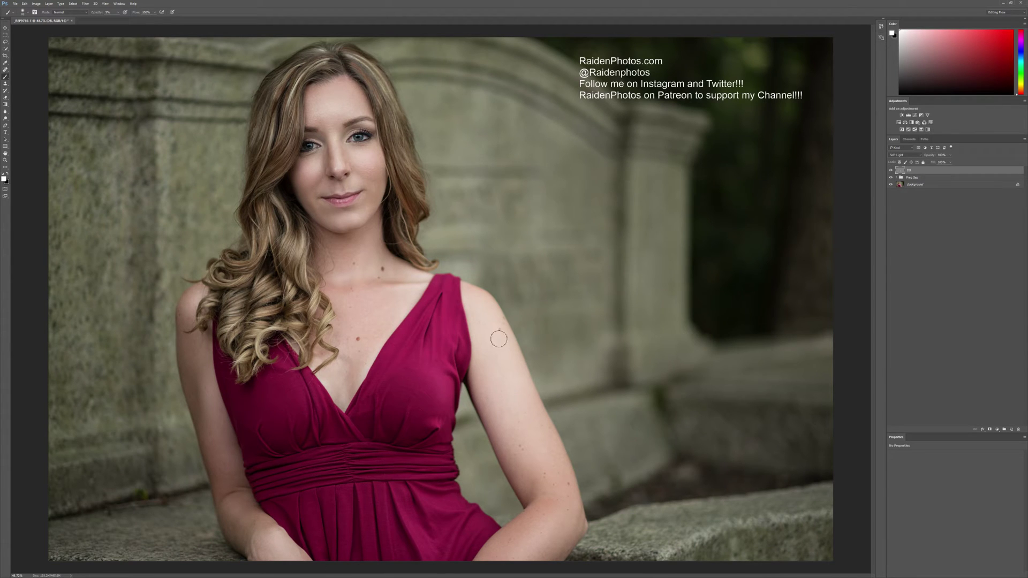
# - Switch the brush to black and burn the shadow areas around the forehead and hairline, adjusting the brush size
pyautogui.press('x')
pyautogui.press(']')
pyautogui.press(']')
pyautogui.press(']')
pyautogui.press(']')
pyautogui.press(']')
pyautogui.press('x')
pyautogui.press('[')
pyautogui.press('[')
pyautogui.press('[')
pyautogui.press('[')
pyautogui.press(']')
pyautogui.press(']')
pyautogui.press('[')
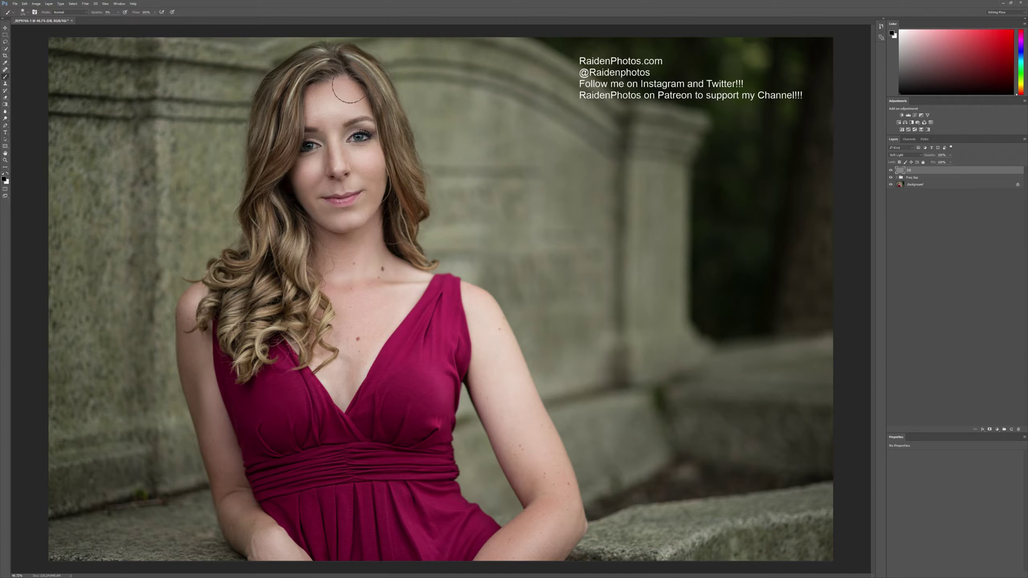
pyautogui.press('[')
pyautogui.press('[')
pyautogui.press(']')
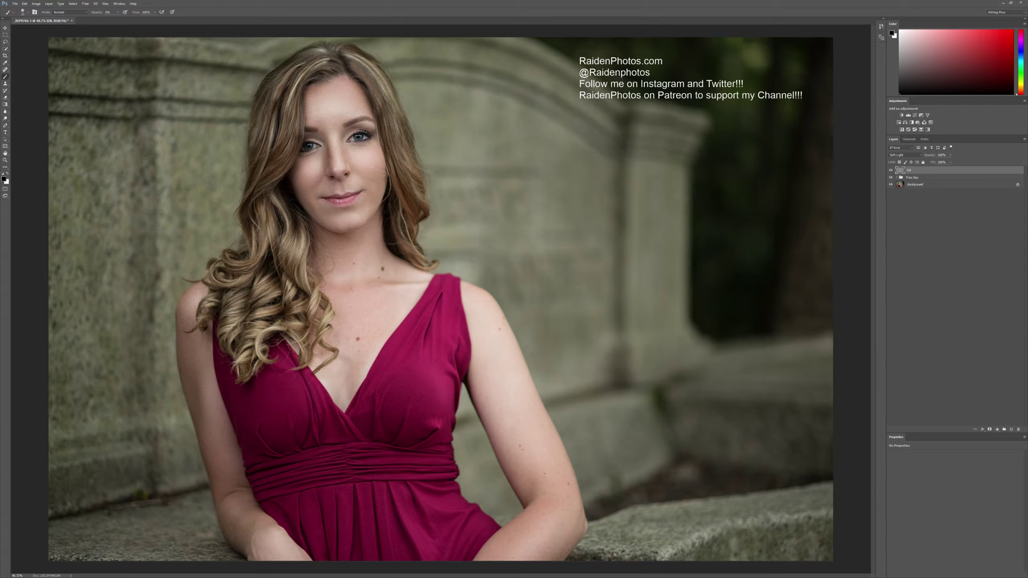
# - Burn the shadow contours of the face down to the jawline with the black brush, adapting its size to each area
pyautogui.press(']')
pyautogui.press(']')
pyautogui.press(']')
pyautogui.press(']')
pyautogui.press('[')
pyautogui.press('[')
pyautogui.press('[')
pyautogui.press(']')
pyautogui.press(']')
pyautogui.press(']')
pyautogui.press('[')
pyautogui.press('[')
pyautogui.press('[')
pyautogui.press('[')
pyautogui.press(']')
pyautogui.press(']')
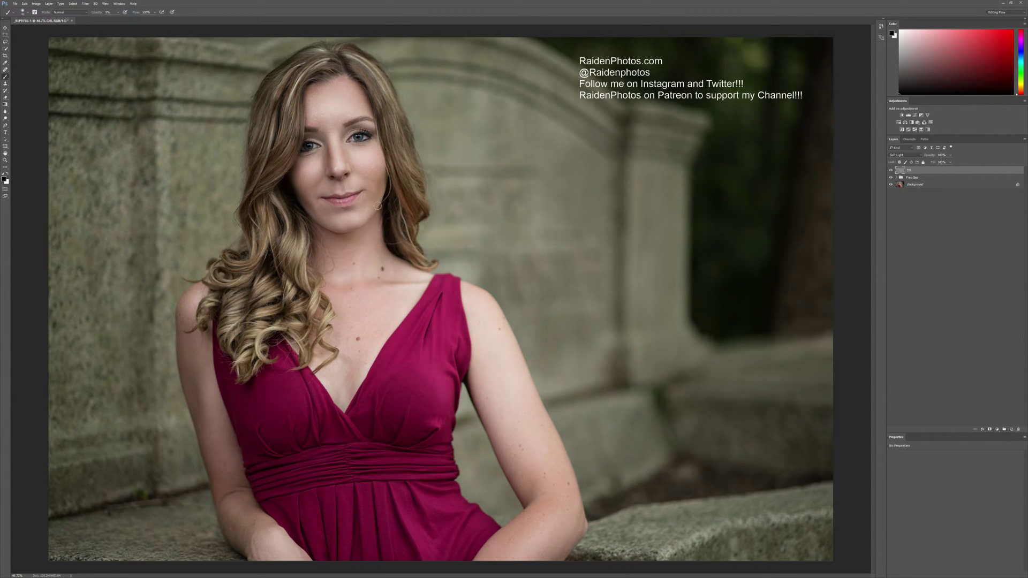
# - Burn the shadows under the jaw and in the hair on both sides of the neck with the black brush
pyautogui.moveTo(326, 238)
pyautogui.mouseDown()
pyautogui.moveTo(303, 213)
pyautogui.moveTo(317, 226)
pyautogui.mouseUp()
pyautogui.moveTo(285, 193); pyautogui.dragTo(300, 225)
pyautogui.moveTo(388, 199)
pyautogui.mouseDown()
pyautogui.moveTo(397, 251)
pyautogui.moveTo(382, 220)
pyautogui.moveTo(391, 252)
pyautogui.moveTo(384, 206)
pyautogui.moveTo(399, 252)
pyautogui.mouseUp()
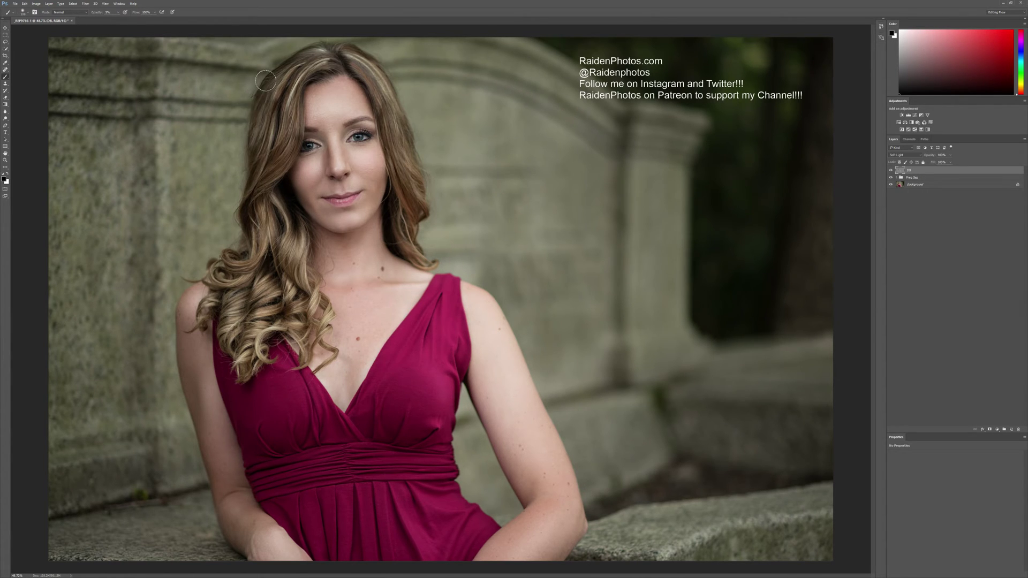
# - Burn the outer hair along both sides of the head with the black brush at varying sizes
pyautogui.press(']')
pyautogui.press(']')
pyautogui.press('[')
pyautogui.press('[')
pyautogui.press('[')
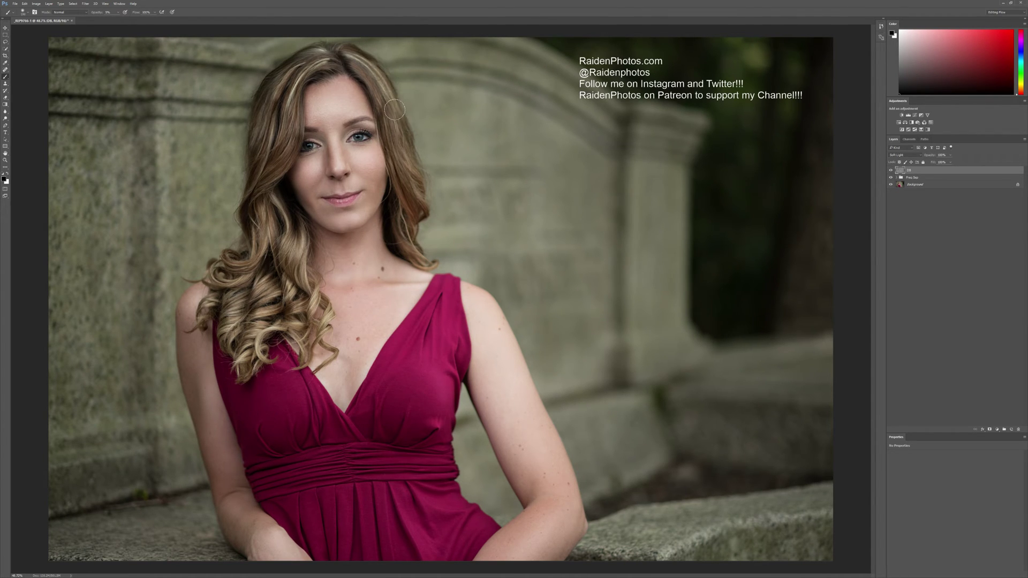
pyautogui.press(']')
pyautogui.press(']')
pyautogui.press('[')
pyautogui.press('[')
pyautogui.press('[')
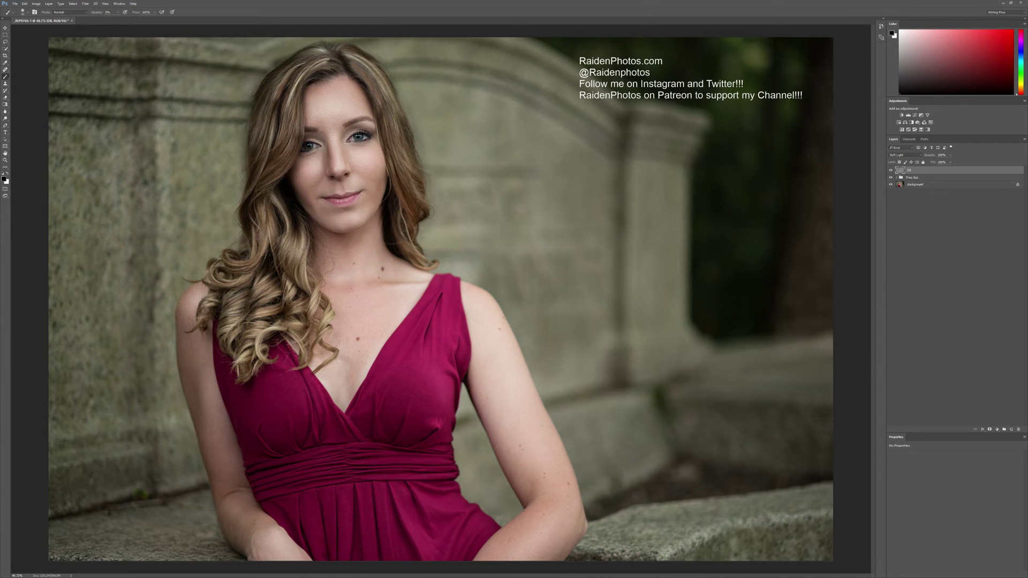
# - Burn the shadows between the curls falling over the shoulder, adjusting the black brush size
pyautogui.press(']')
pyautogui.press(']')
pyautogui.press(']')
pyautogui.press('[')
pyautogui.press('[')
pyautogui.press('[')
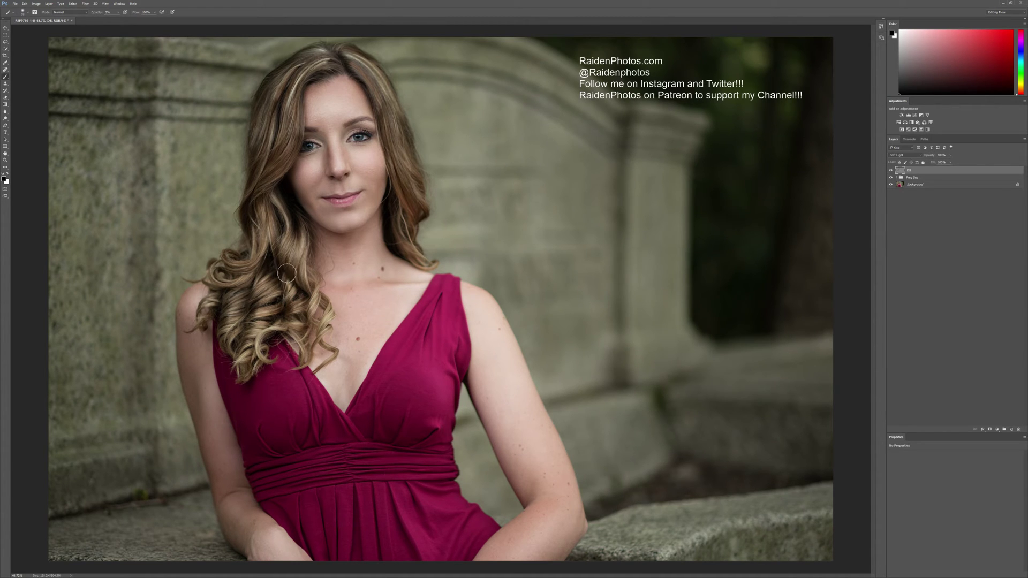
# - Sample a brown tone from the curls and paint it over the collarbone and the hair beside the face
pyautogui.keyDown('alt'); pyautogui.click(303, 291); pyautogui.keyUp('alt')
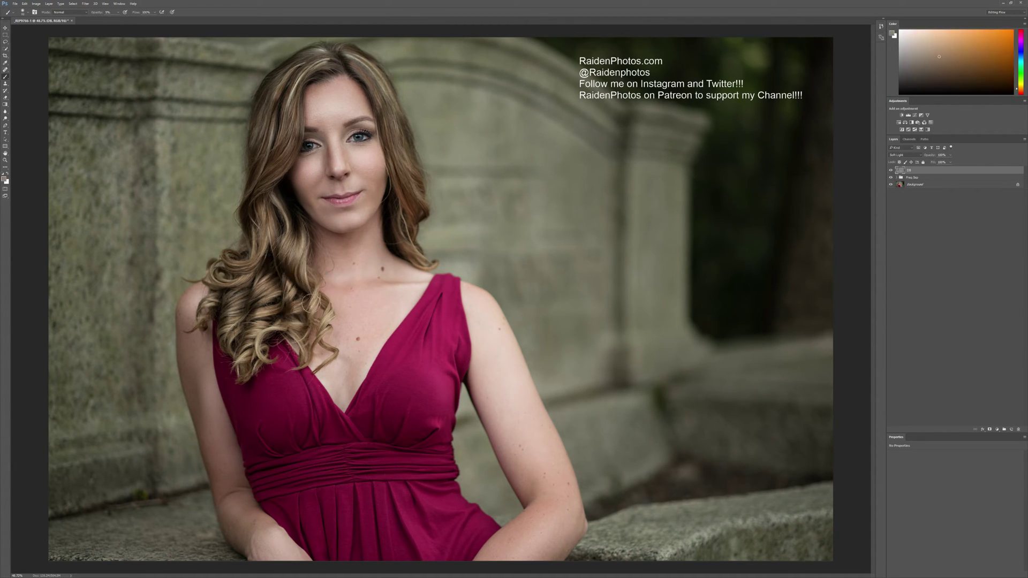
pyautogui.moveTo(326, 294)
pyautogui.mouseDown()
pyautogui.moveTo(405, 252)
pyautogui.moveTo(396, 235)
pyautogui.moveTo(416, 259)
pyautogui.moveTo(396, 212)
pyautogui.moveTo(421, 214)
pyautogui.moveTo(407, 231)
pyautogui.mouseUp()
pyautogui.press(']')
pyautogui.press(']')
pyautogui.press(']')
pyautogui.press(']')
pyautogui.press('[')
pyautogui.press('[')
pyautogui.press('[')
pyautogui.moveTo(273, 189)
pyautogui.mouseDown()
pyautogui.moveTo(247, 215)
pyautogui.moveTo(275, 198)
pyautogui.moveTo(266, 207)
pyautogui.moveTo(287, 203)
pyautogui.moveTo(304, 181)
pyautogui.mouseUp()
# - Toggle the dodge and burn layer's visibility to compare the portrait before and after the retouching
pyautogui.click(891, 170)
pyautogui.click(891, 170)
pyautogui.click(891, 170)
pyautogui.click(891, 170)
pyautogui.click(891, 171)
pyautogui.click(891, 170)
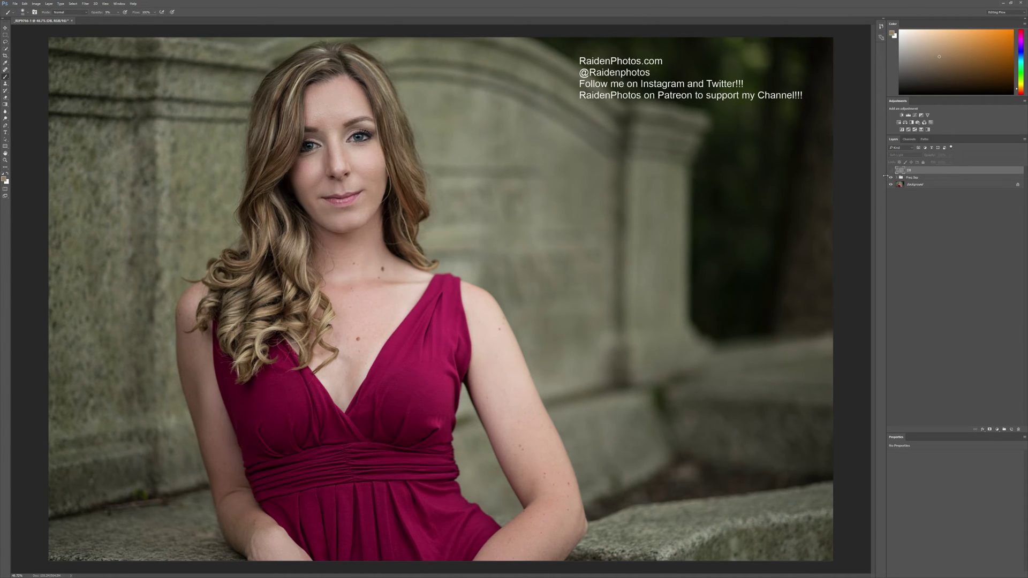
pyautogui.click(891, 171)
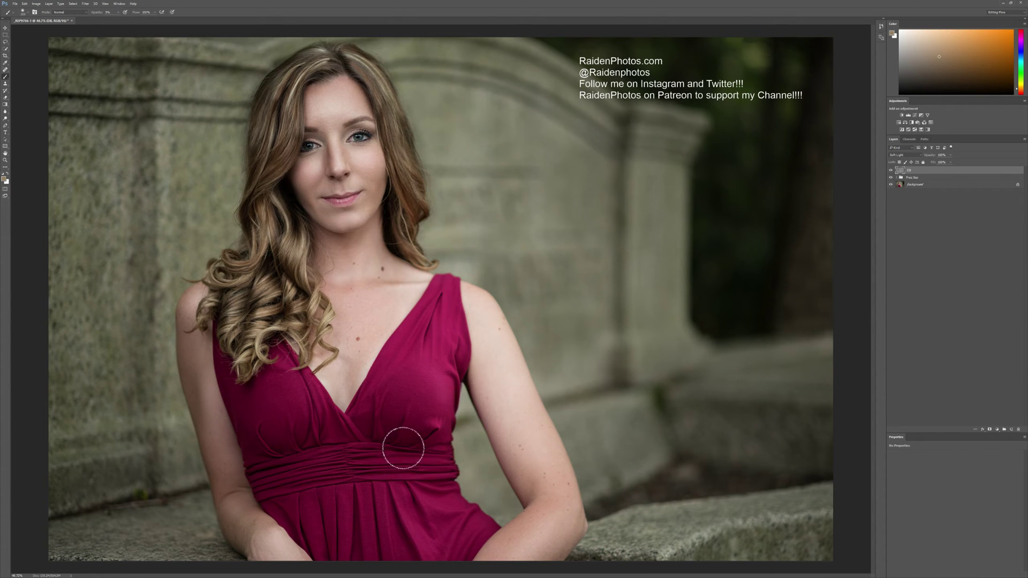
# - Shade the dress beneath the bust and along the side of the waist with the sampled brown at varying brush sizes
pyautogui.press('[')
pyautogui.press('[')
pyautogui.press('[')
pyautogui.press('[')
pyautogui.press(']')
pyautogui.press(']')
pyautogui.press(']')
pyautogui.press(']')
pyautogui.press(']')
pyautogui.press(']')
pyautogui.press(']')
pyautogui.press(']')
pyautogui.press('[')
pyautogui.press('[')
pyautogui.press('[')
pyautogui.press('[')
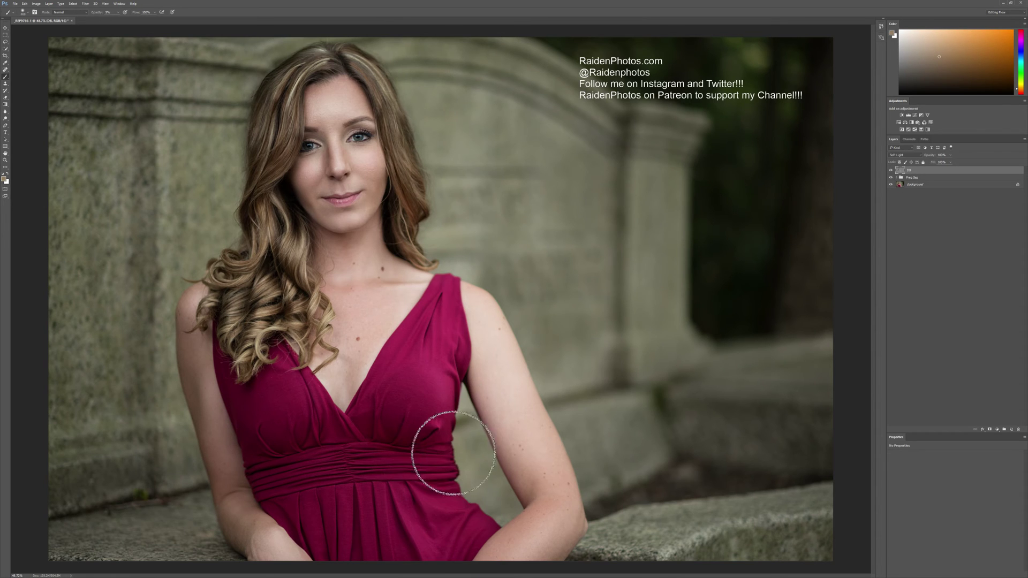
pyautogui.press(']')
pyautogui.press(']')
pyautogui.press(']')
pyautogui.press(']')
pyautogui.press('[')
pyautogui.press('[')
pyautogui.press('[')
pyautogui.press('[')
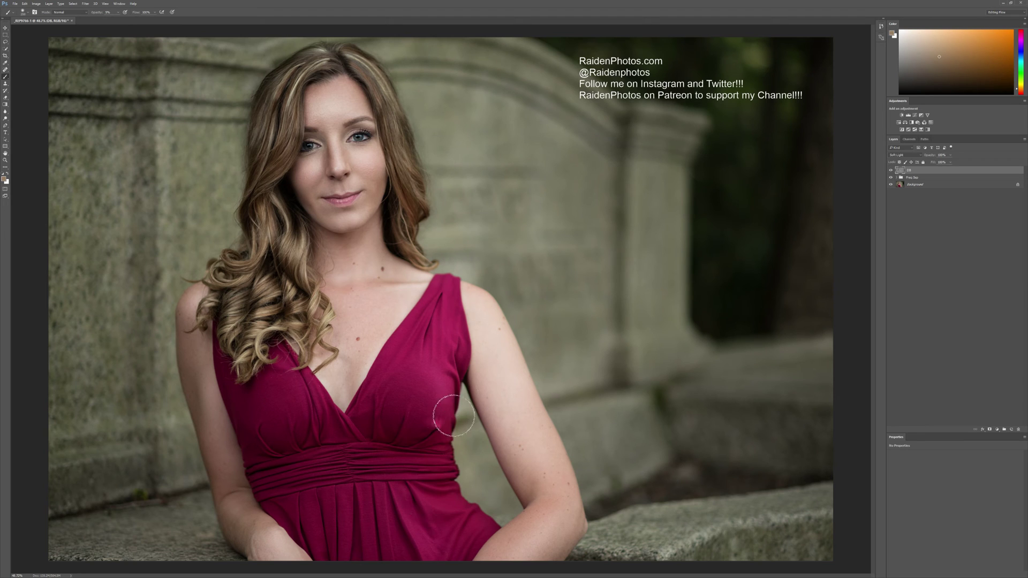
# - Shade the remaining dress edges and the upper chest with the sampled brown, adapting the brush size to each area
pyautogui.press('[')
pyautogui.press('[')
pyautogui.press('[')
pyautogui.press(']')
pyautogui.press(']')
pyautogui.press(']')
pyautogui.press(']')
pyautogui.press(']')
pyautogui.press('[')
pyautogui.press('[')
pyautogui.press('[')
pyautogui.press('[')
pyautogui.press('[')
pyautogui.press('[')
pyautogui.press(']')
pyautogui.press(']')
pyautogui.press(']')
pyautogui.press(']')
pyautogui.press(']')
pyautogui.press(']')
pyautogui.press(']')
pyautogui.press(']')
pyautogui.press('[')
pyautogui.press('[')
pyautogui.press('[')
pyautogui.press('[')
pyautogui.press('[')
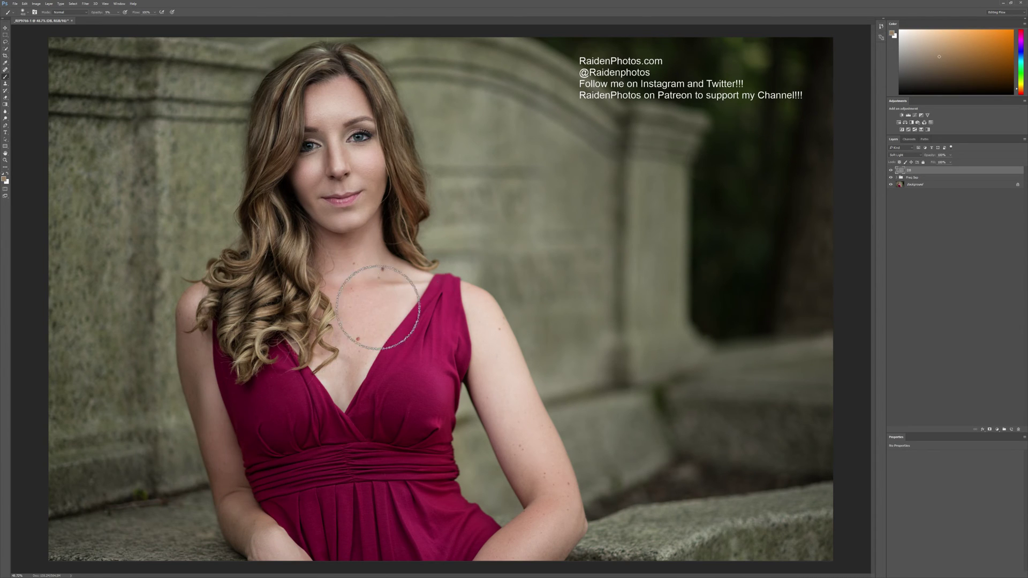
pyautogui.press('[')
pyautogui.press('[')
pyautogui.press('[')
pyautogui.press('[')
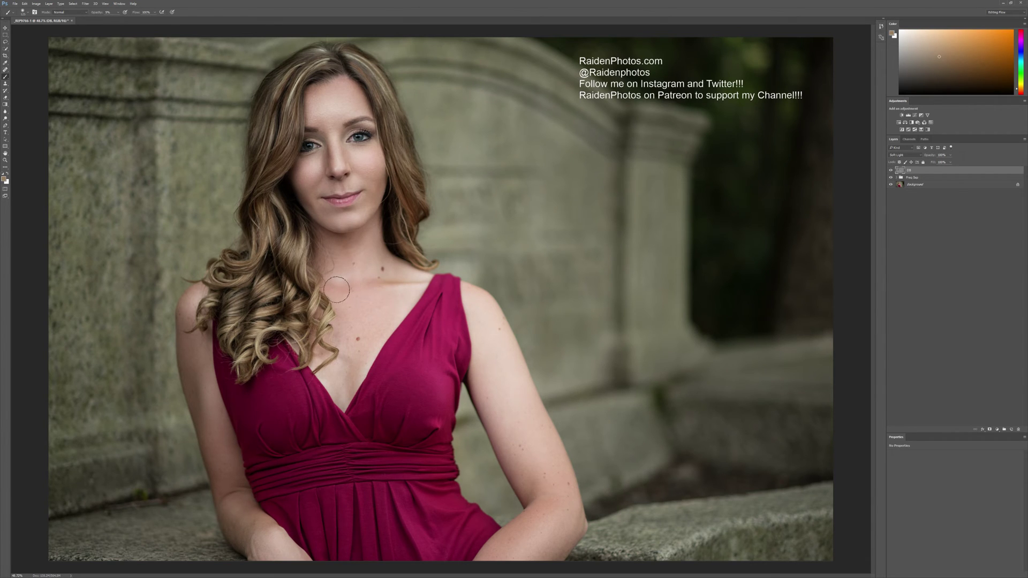
# - Reset the brush to black and burn the sides of the dress around the waist at varying sizes
pyautogui.press('d')
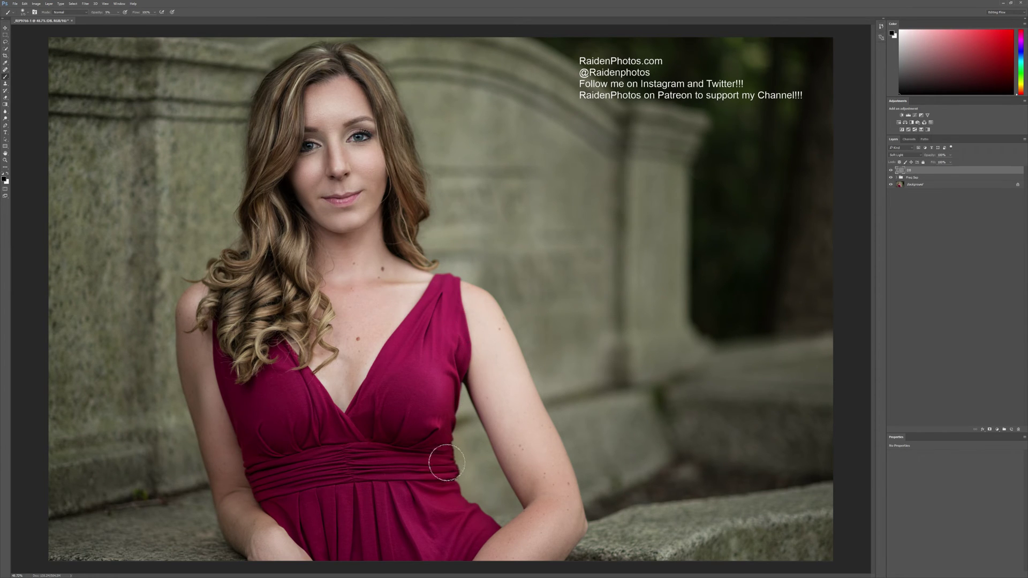
pyautogui.press(']')
pyautogui.press(']')
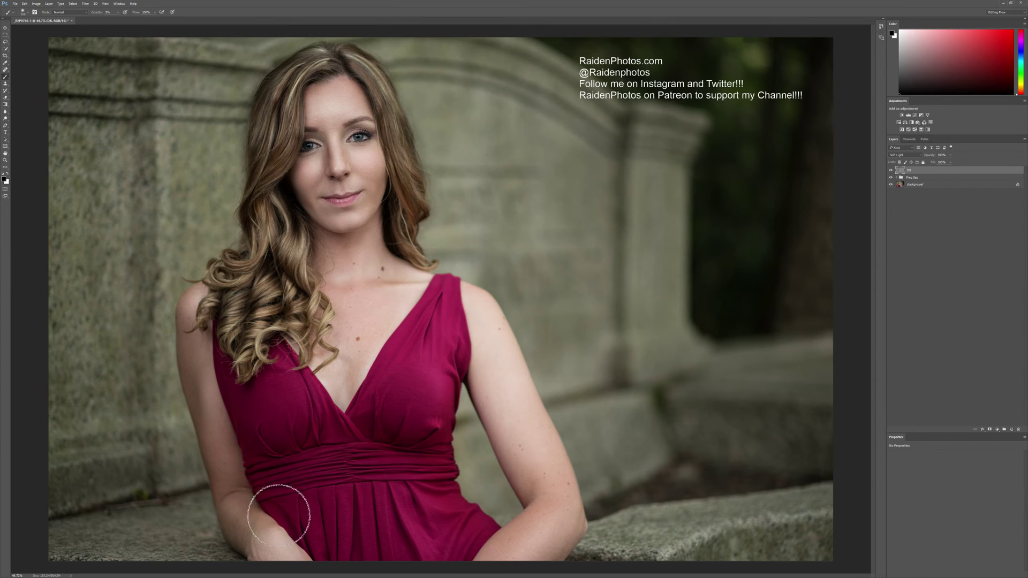
pyautogui.press('[')
pyautogui.press('[')
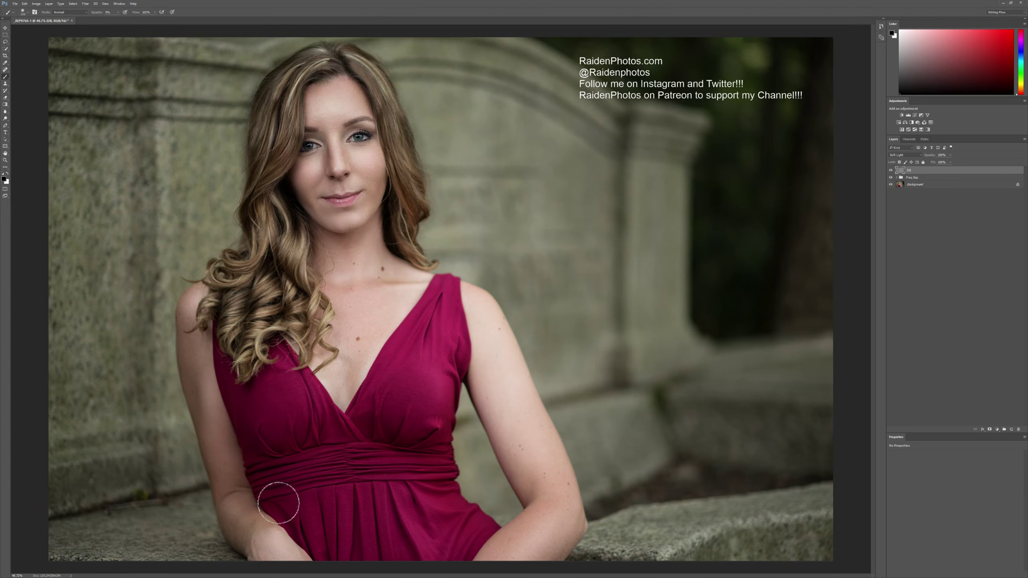
pyautogui.press(']')
pyautogui.press(']')
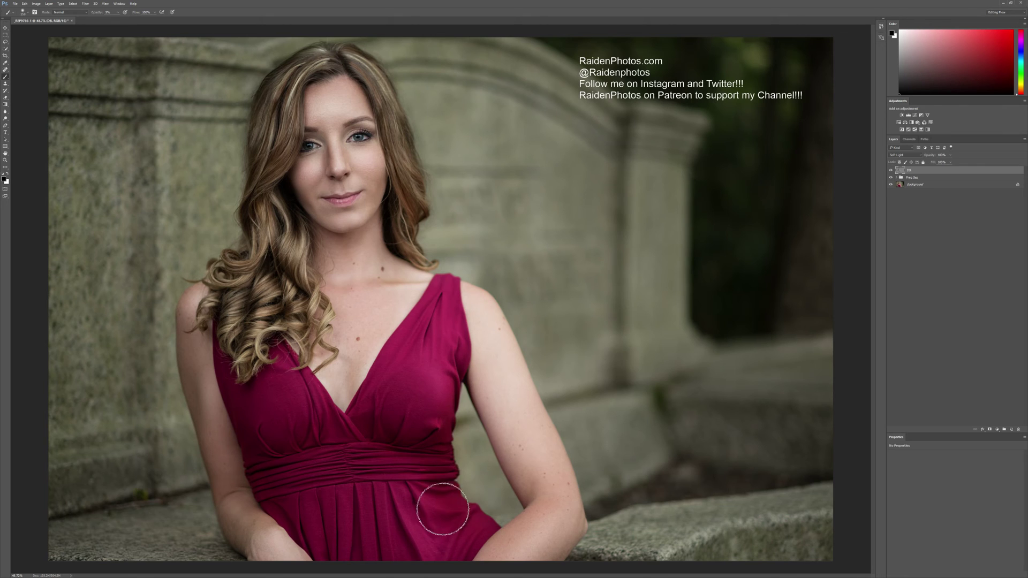
# - Burn the lower dress, the fold beneath the bust and the hair beside the forehead, adapting the black brush size
pyautogui.press(']')
pyautogui.press(']')
pyautogui.press('[')
pyautogui.press('[')
pyautogui.press('[')
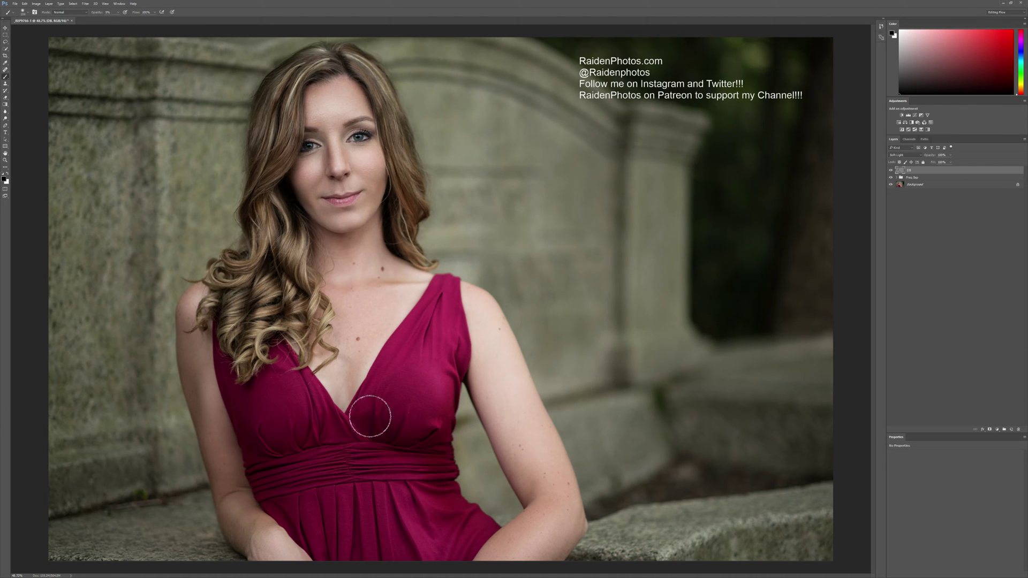
pyautogui.press(']')
pyautogui.press(']')
pyautogui.press('[')
pyautogui.press('[')
pyautogui.press('[')
pyautogui.press('[')
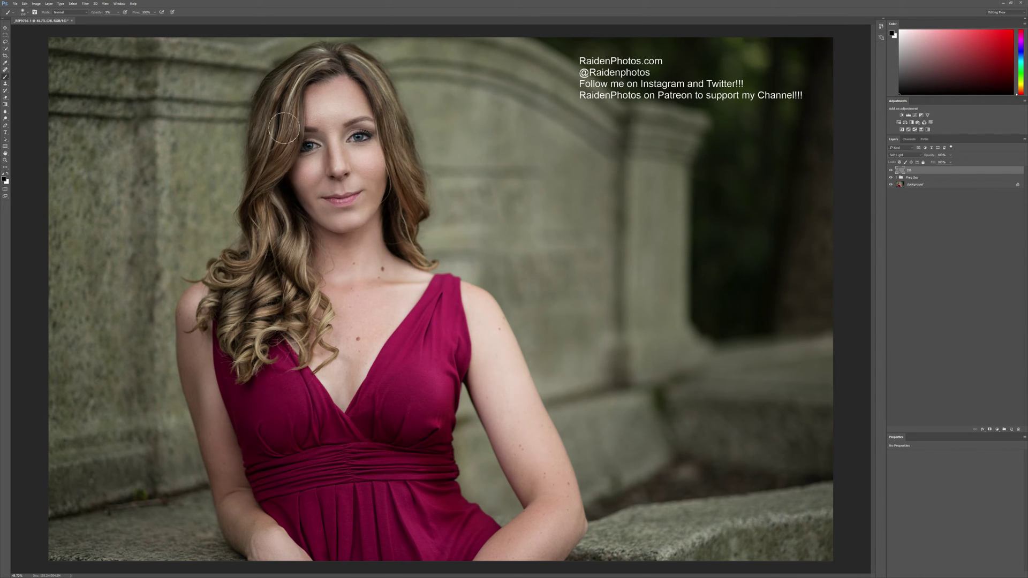
# - Hide and show the dodge and burn layer repeatedly to check the added burning against the original
pyautogui.click(891, 170)
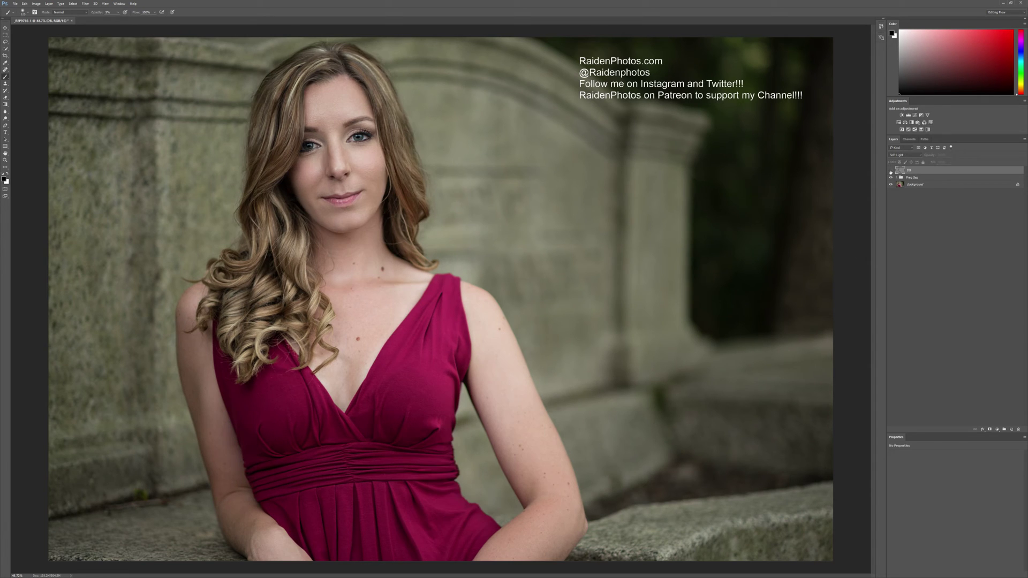
pyautogui.click(891, 170)
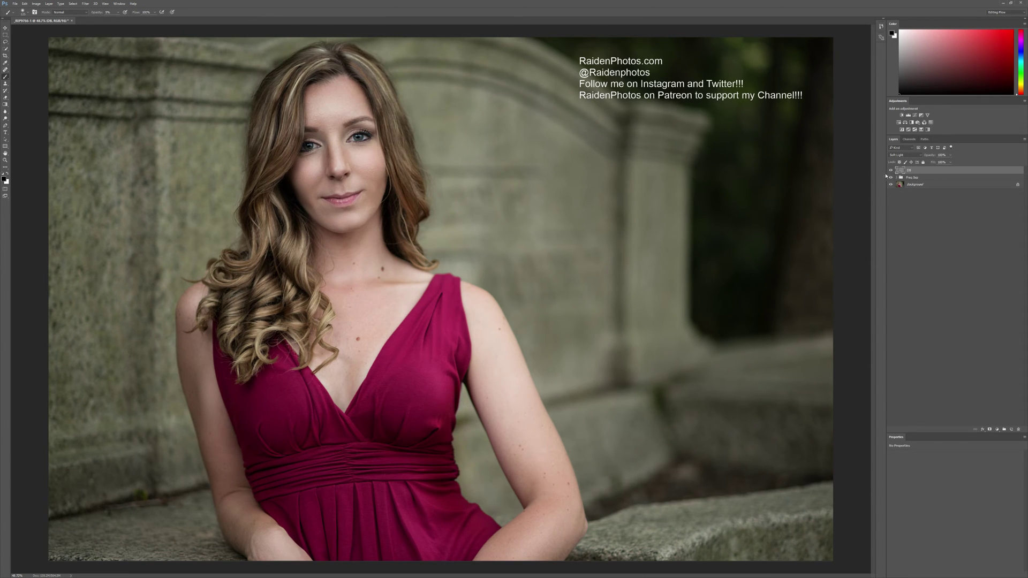
pyautogui.click(890, 169)
pyautogui.click(890, 170)
pyautogui.click(890, 170)
pyautogui.click(890, 171)
# - Isolate the dodge and burn layer to examine its strokes on the gray fill, alternating with the full image
pyautogui.press(']')
pyautogui.press(']')
pyautogui.press(']')
pyautogui.press(']')
pyautogui.keyDown('alt'); pyautogui.click(891, 170); pyautogui.keyUp('alt')
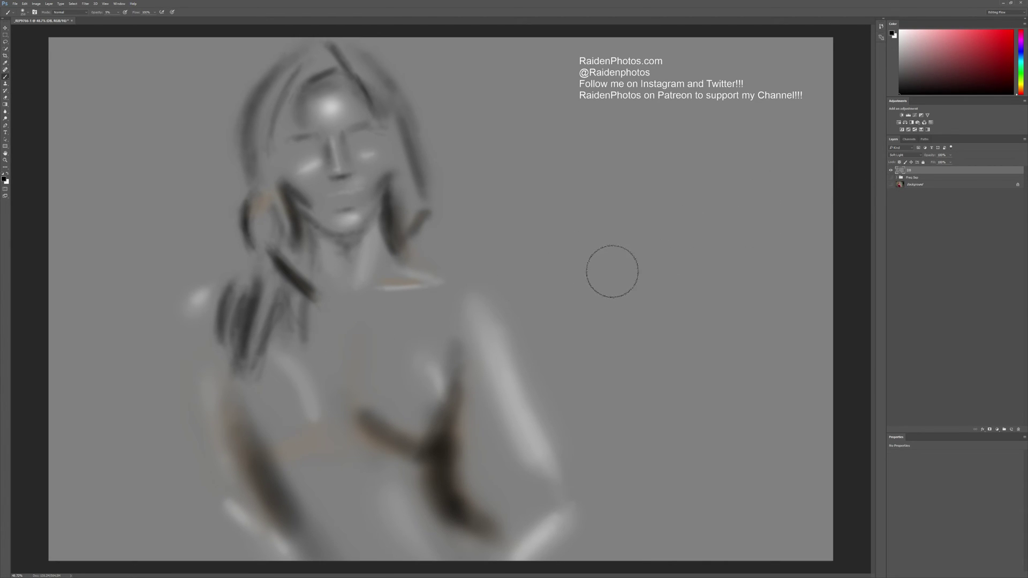
pyautogui.keyDown('alt'); pyautogui.click(891, 170); pyautogui.keyUp('alt')
pyautogui.keyDown('alt'); pyautogui.click(890, 170); pyautogui.keyUp('alt')
pyautogui.keyDown('alt'); pyautogui.click(891, 171); pyautogui.keyUp('alt')
pyautogui.keyDown('alt'); pyautogui.click(892, 171); pyautogui.keyUp('alt')
# - Sample the neutral gray and paint out the brown and dark strokes beneath the bust, at the waist and on the collarbone
pyautogui.keyDown('alt'); pyautogui.click(579, 309); pyautogui.keyUp('alt')
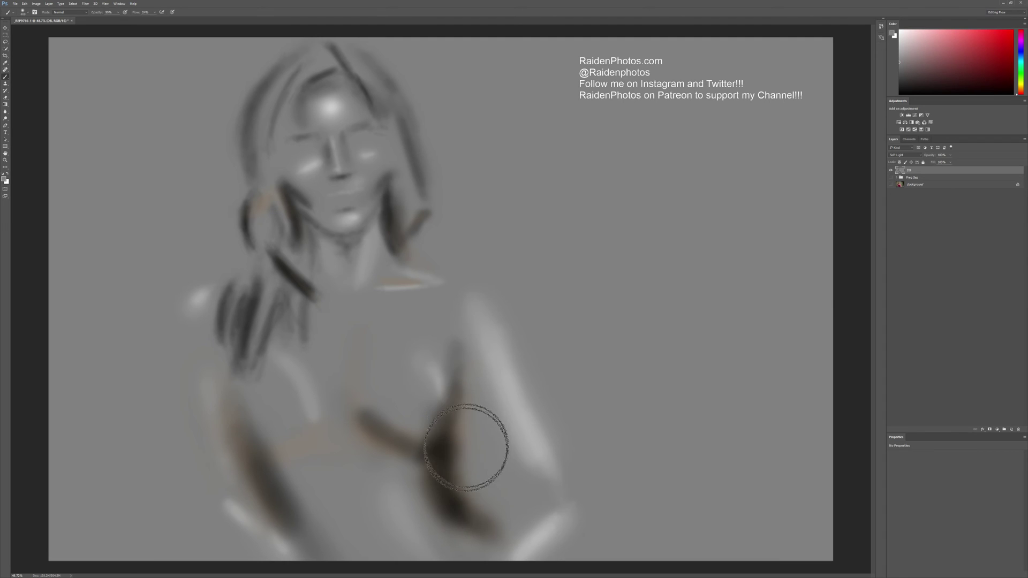
pyautogui.press(']')
pyautogui.press(']')
pyautogui.moveTo(442, 434)
pyautogui.mouseDown()
pyautogui.moveTo(415, 505)
pyautogui.moveTo(410, 475)
pyautogui.moveTo(365, 462)
pyautogui.moveTo(474, 484)
pyautogui.moveTo(448, 481)
pyautogui.moveTo(454, 406)
pyautogui.moveTo(450, 451)
pyautogui.moveTo(505, 526)
pyautogui.moveTo(420, 469)
pyautogui.moveTo(367, 403)
pyautogui.moveTo(489, 483)
pyautogui.moveTo(359, 421)
pyautogui.moveTo(438, 537)
pyautogui.moveTo(476, 507)
pyautogui.moveTo(380, 468)
pyautogui.moveTo(294, 494)
pyautogui.moveTo(317, 450)
pyautogui.moveTo(282, 438)
pyautogui.moveTo(319, 462)
pyautogui.moveTo(297, 446)
pyautogui.moveTo(387, 282)
pyautogui.mouseUp()
pyautogui.press('[')
pyautogui.press('[')
pyautogui.press('[')
pyautogui.press('[')
pyautogui.press('[')
pyautogui.press('[')
pyautogui.press('[')
pyautogui.press('[')
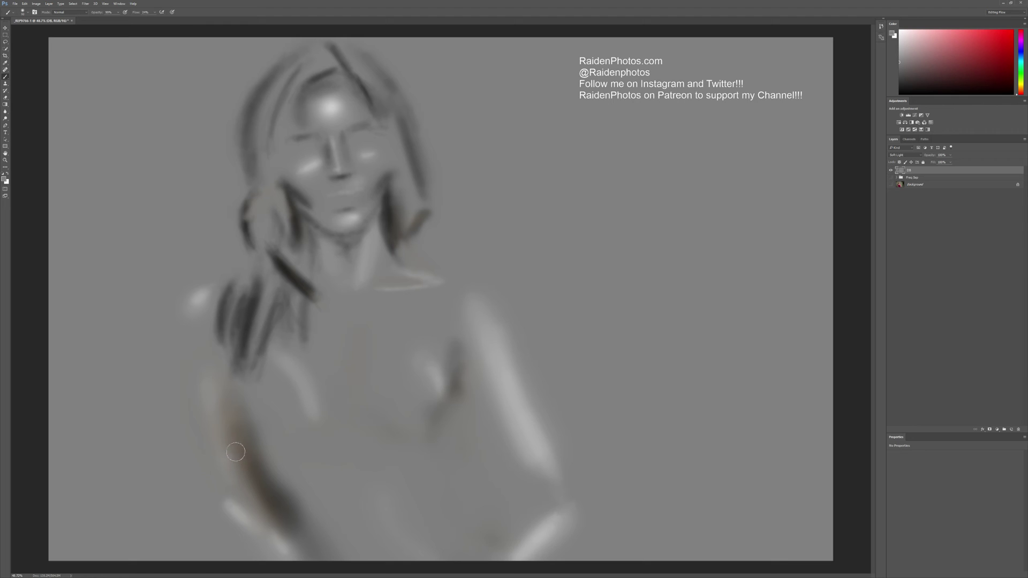
# - Paint gray over the brown stroke between the dress and the arm with a larger brush, and show all layers again
pyautogui.press(']')
pyautogui.press(']')
pyautogui.press(']')
pyautogui.press(']')
pyautogui.press(']')
pyautogui.press(']')
pyautogui.moveTo(239, 427)
pyautogui.mouseDown()
pyautogui.moveTo(229, 399)
pyautogui.moveTo(291, 522)
pyautogui.moveTo(232, 395)
pyautogui.moveTo(259, 316)
pyautogui.mouseUp()
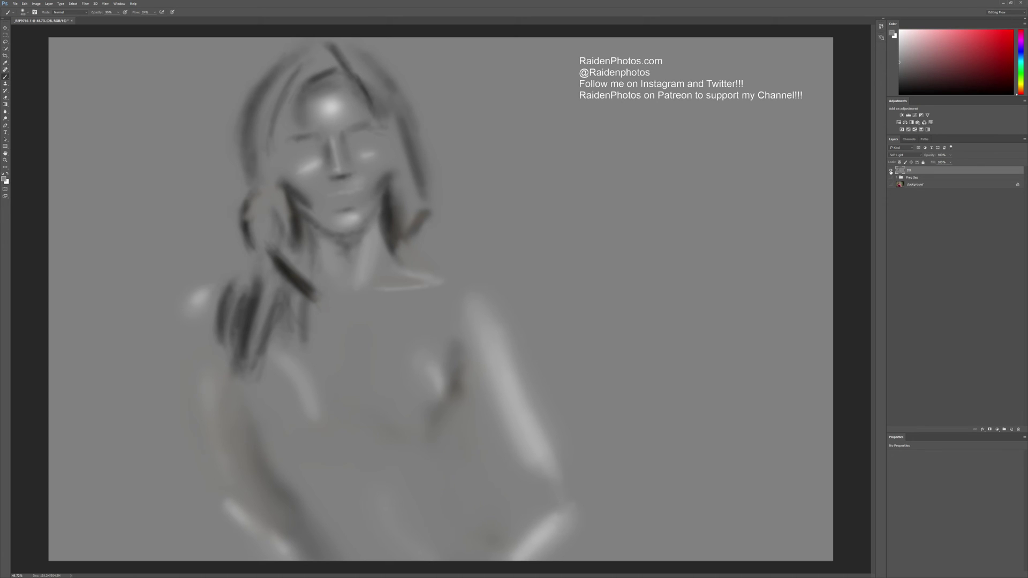
pyautogui.keyDown('alt'); pyautogui.click(891, 170); pyautogui.keyUp('alt')
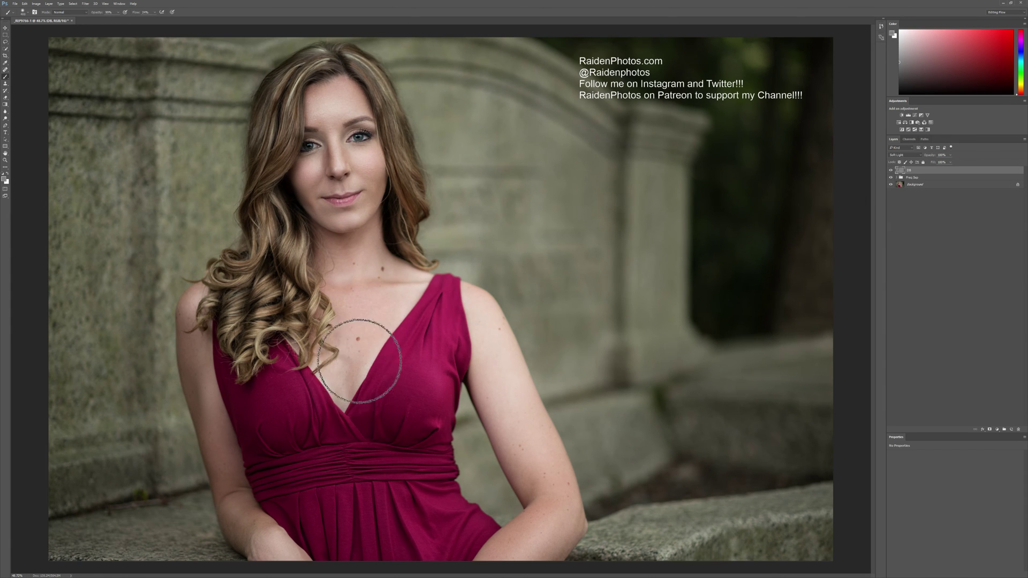
# - Set black as the paint colour and burn the dress around the waist with a soft, low-opacity brush
pyautogui.press('[')
pyautogui.press('[')
pyautogui.press('[')
pyautogui.press('x')
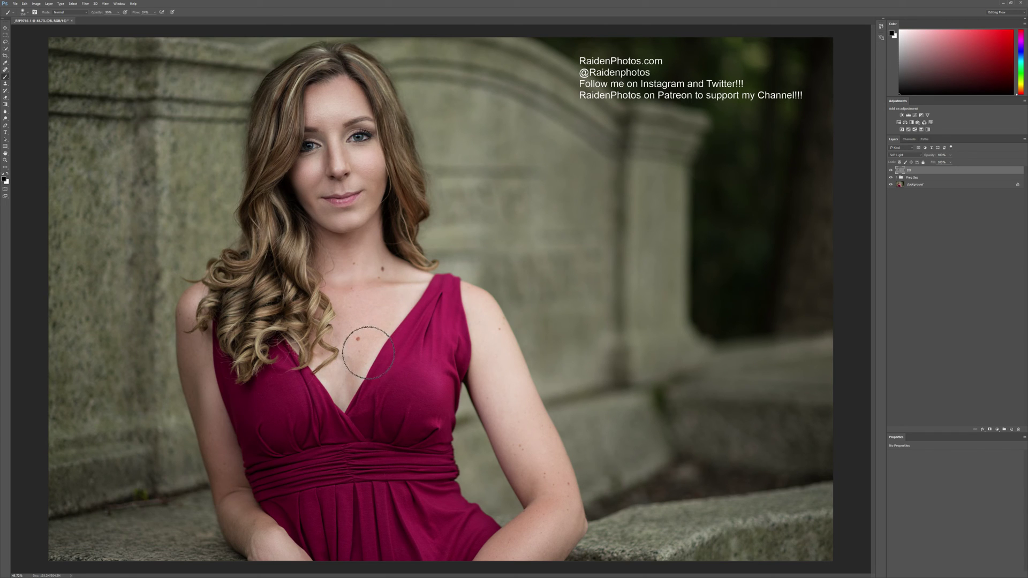
pyautogui.press(']')
pyautogui.press(']')
pyautogui.press(']')
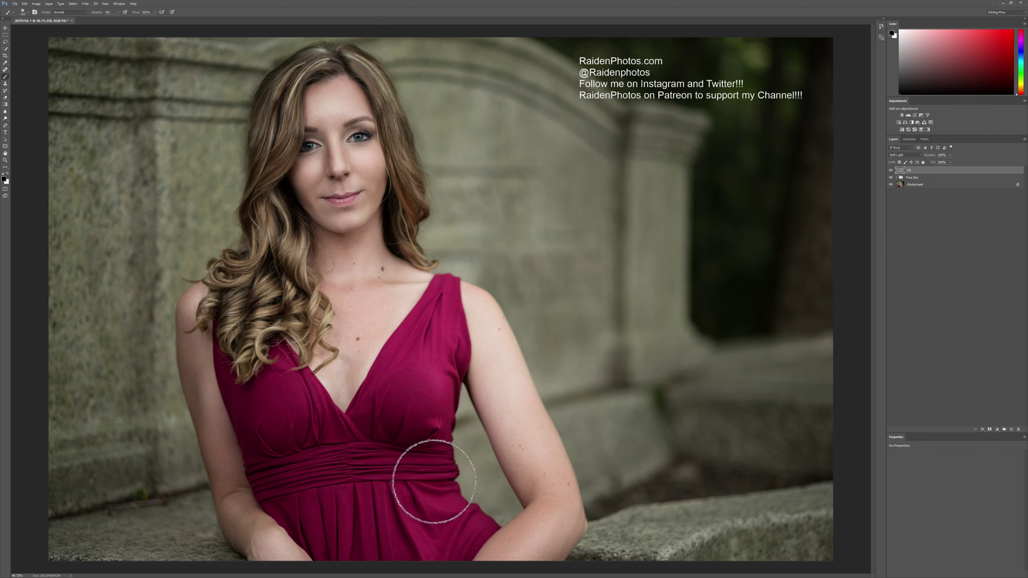
# - Burn the outer edge of the arm below the long curls with a progressively smaller black brush
pyautogui.press('[')
pyautogui.press('[')
pyautogui.press('[')
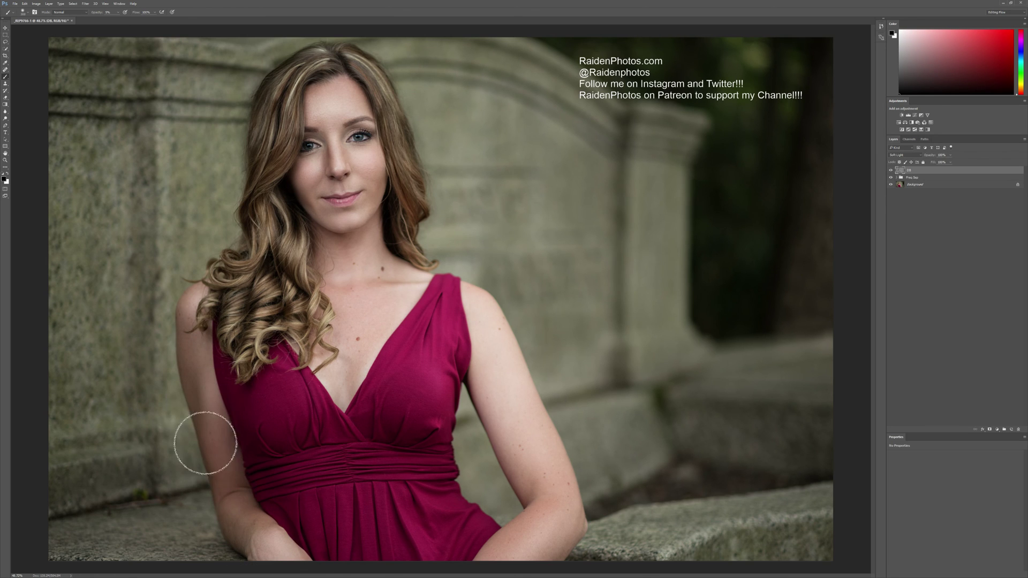
pyautogui.press('[')
pyautogui.press('[')
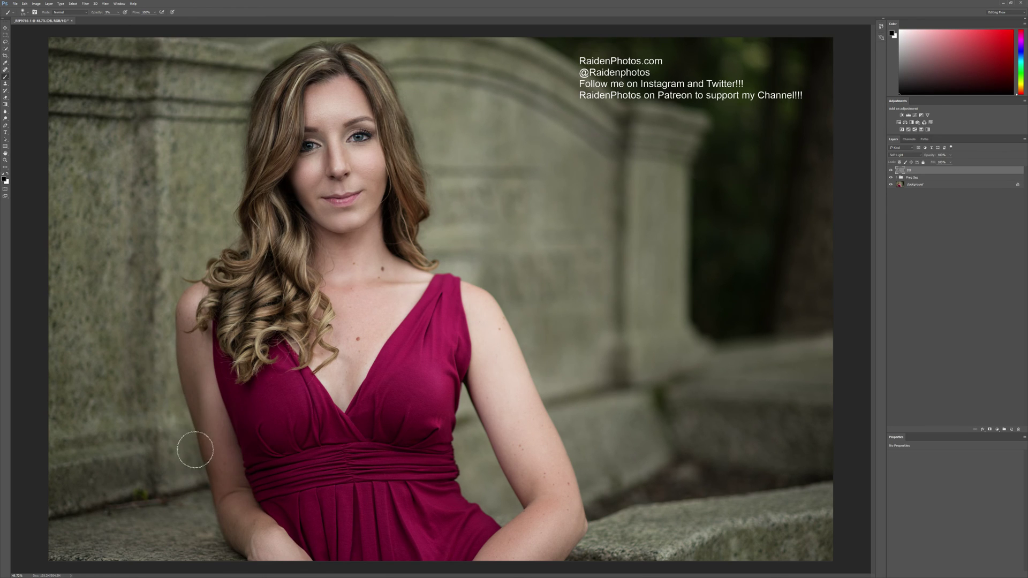
pyautogui.press('[')
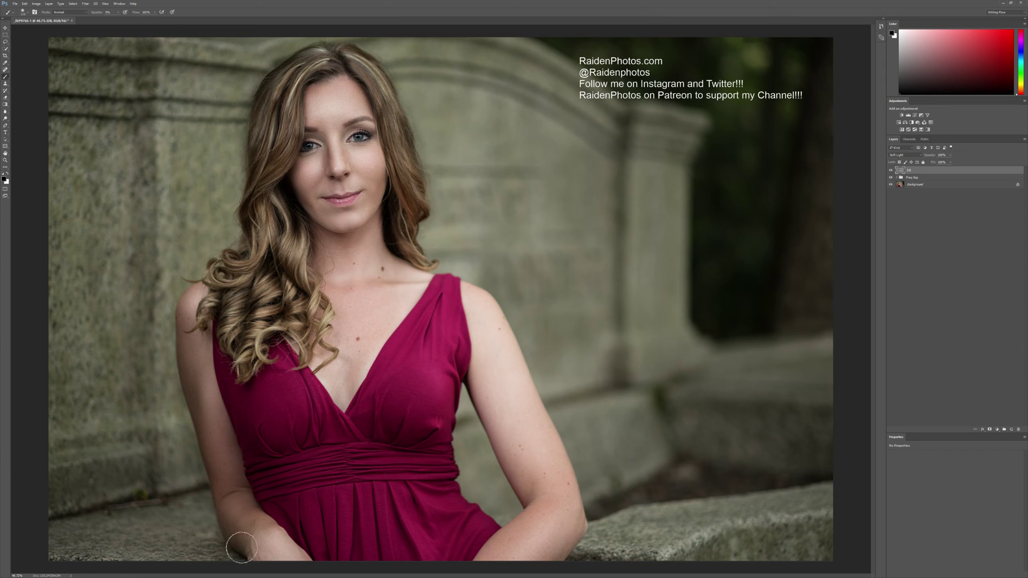
# - Burn the edges of the forearm and the opposite elbow near the stone ledge, adjusting the brush size to fit
pyautogui.press(']')
pyautogui.press(']')
pyautogui.press('[')
pyautogui.press('[')
pyautogui.press(']')
pyautogui.press(']')
pyautogui.press(']')
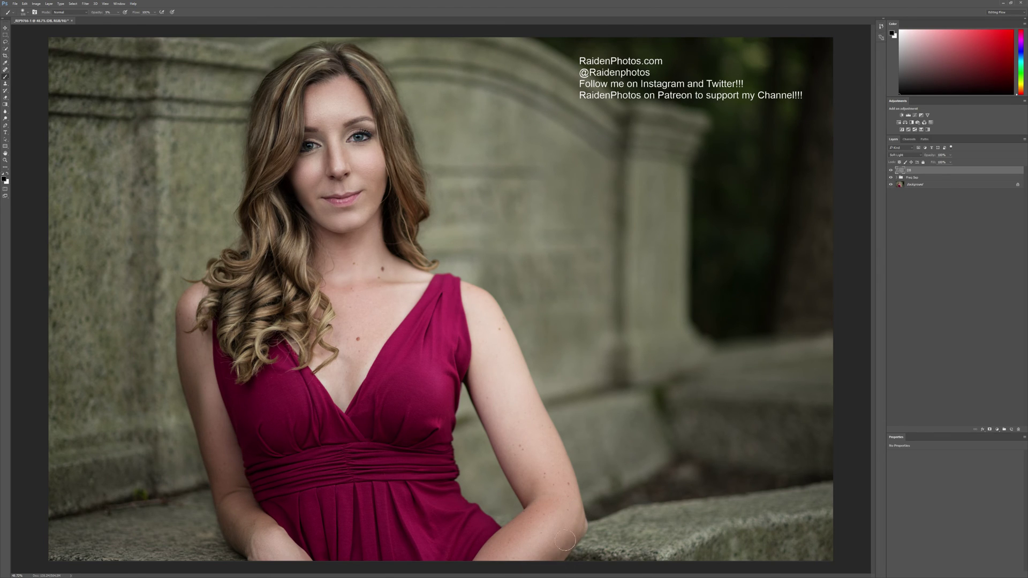
# - Burn the dress along the V-neckline with a larger black brush, and reduce the brush size again
pyautogui.press(']')
pyautogui.press(']')
pyautogui.press(']')
pyautogui.press(']')
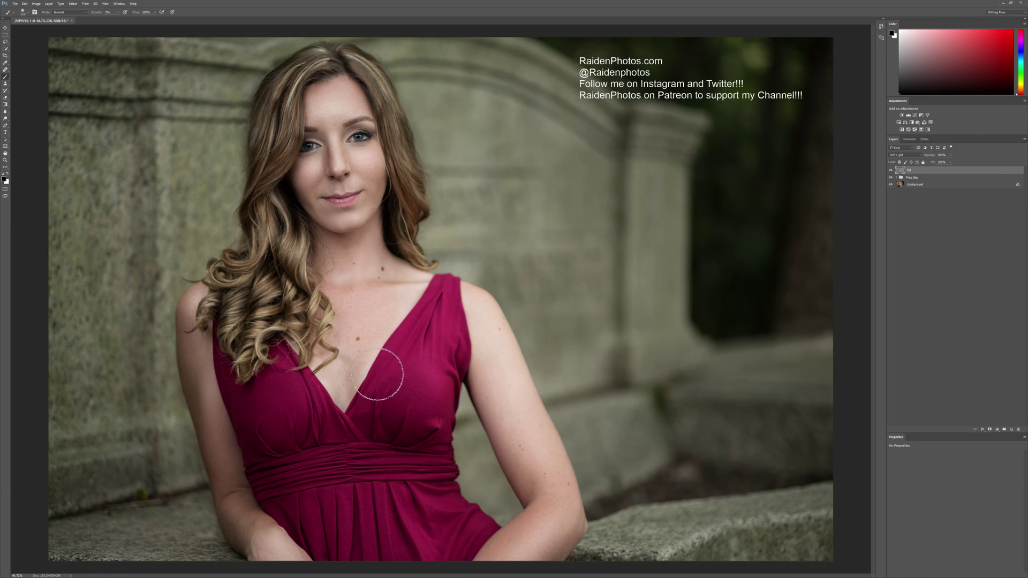
pyautogui.press('[')
pyautogui.press('[')
pyautogui.press('[')
pyautogui.press('[')
# - Hide and show the dodge and burn layer several times to review the new burning
pyautogui.click(891, 170)
pyautogui.click(890, 170)
pyautogui.click(891, 170)
pyautogui.click(891, 170)
pyautogui.click(891, 170)
pyautogui.click(891, 170)
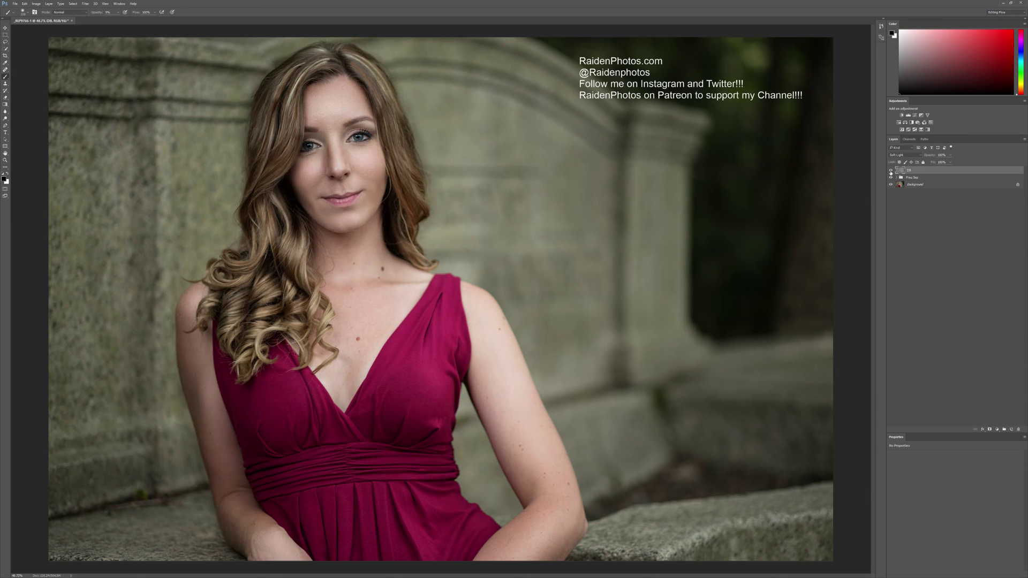
# - Apply the basic Blur filter and a light Gaussian Blur to the dodge and burn layer to soften its strokes
pyautogui.click(85, 3)
pyautogui.moveTo(111, 64)
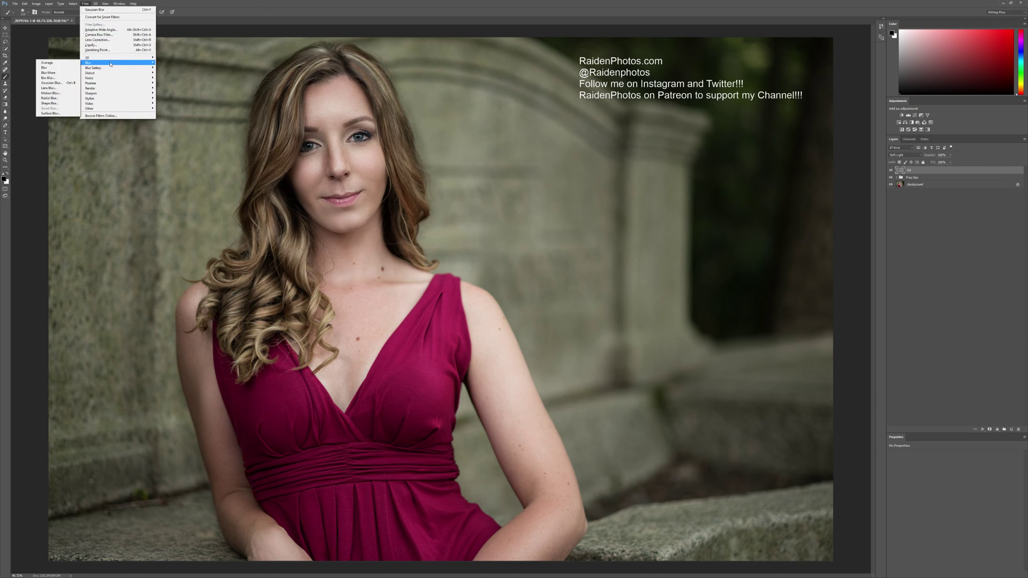
pyautogui.click(50, 68)
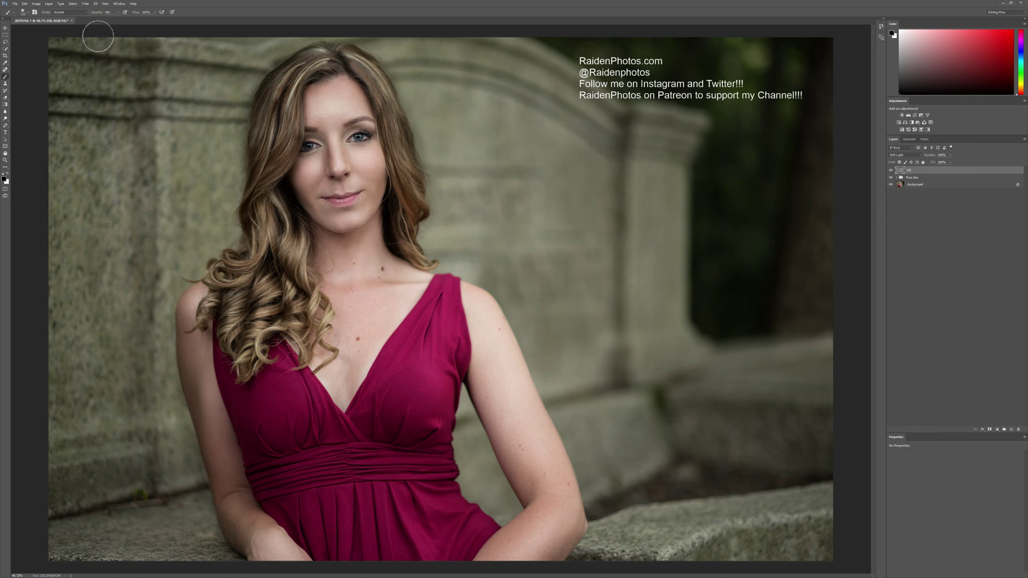
pyautogui.click(85, 4)
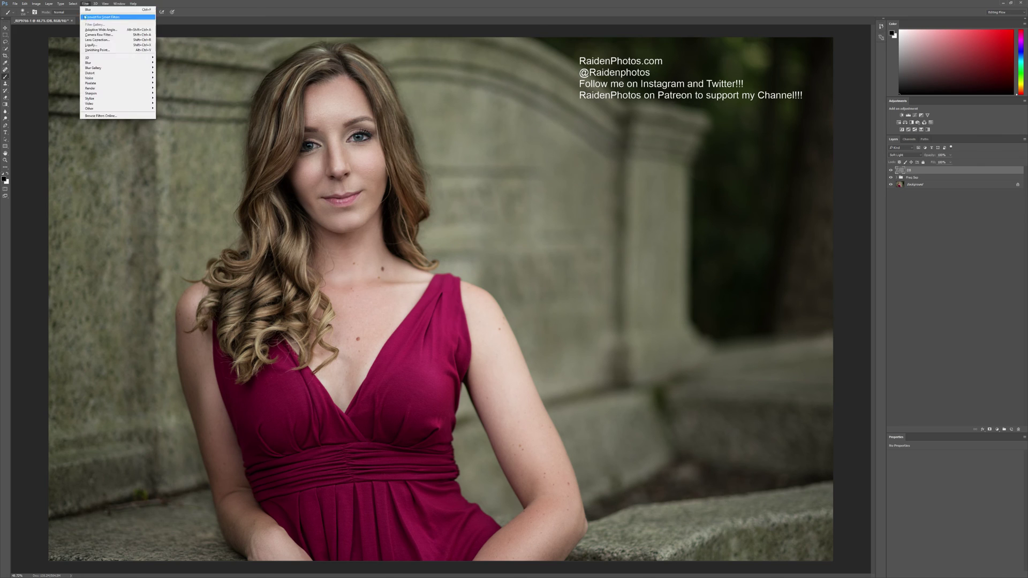
pyautogui.moveTo(107, 62)
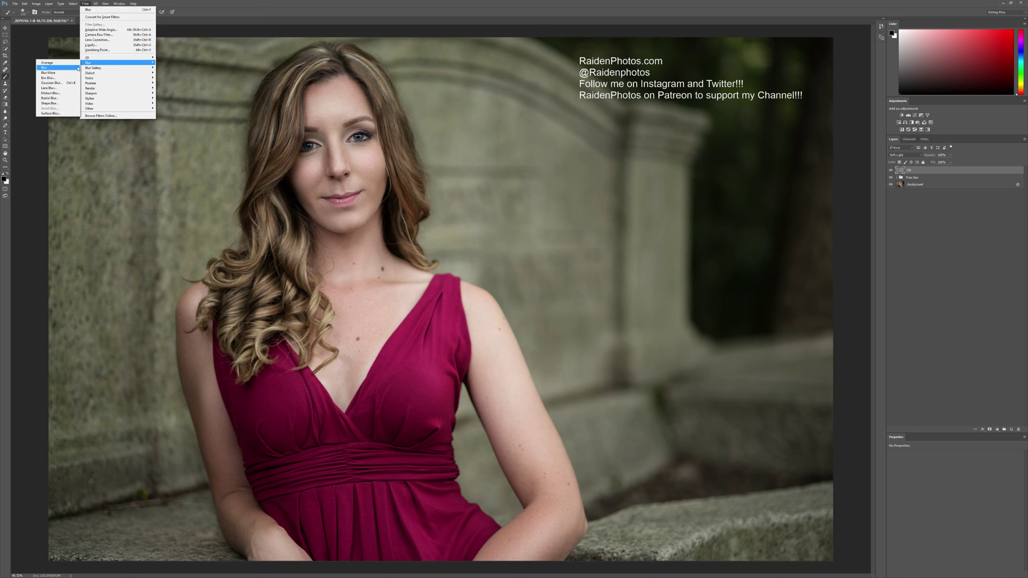
pyautogui.click(51, 83)
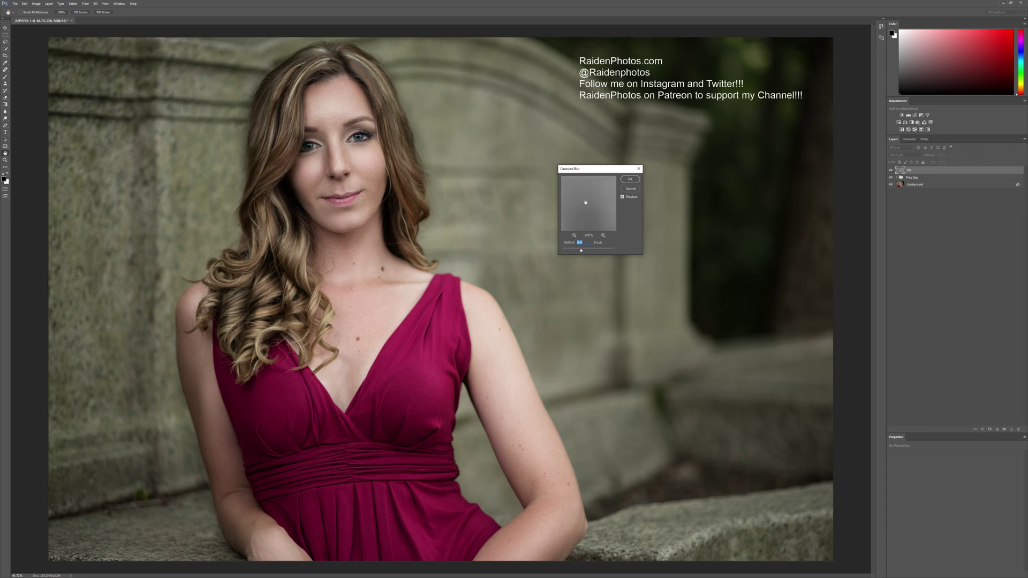
pyautogui.click(582, 250)
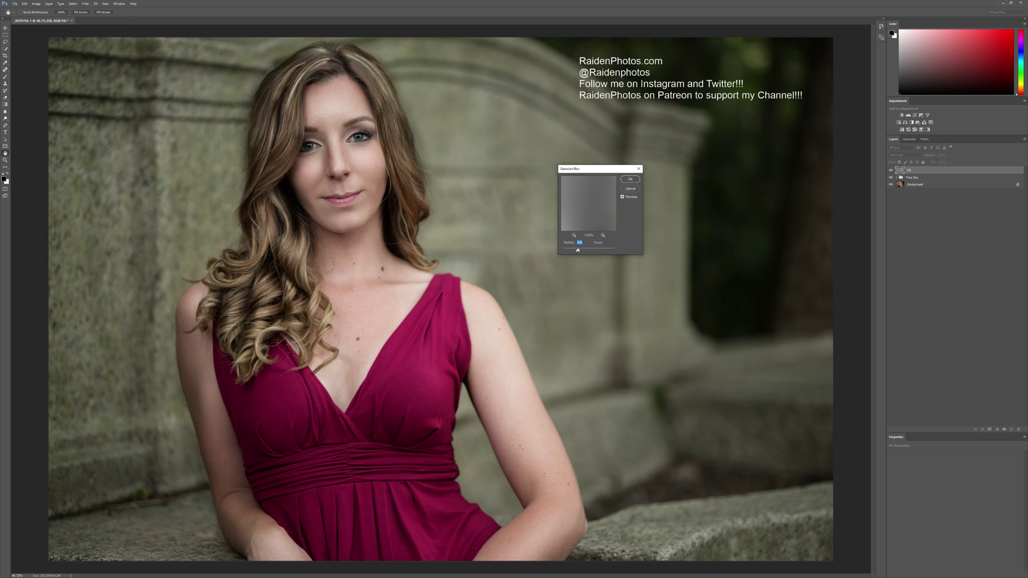
pyautogui.click(636, 181)
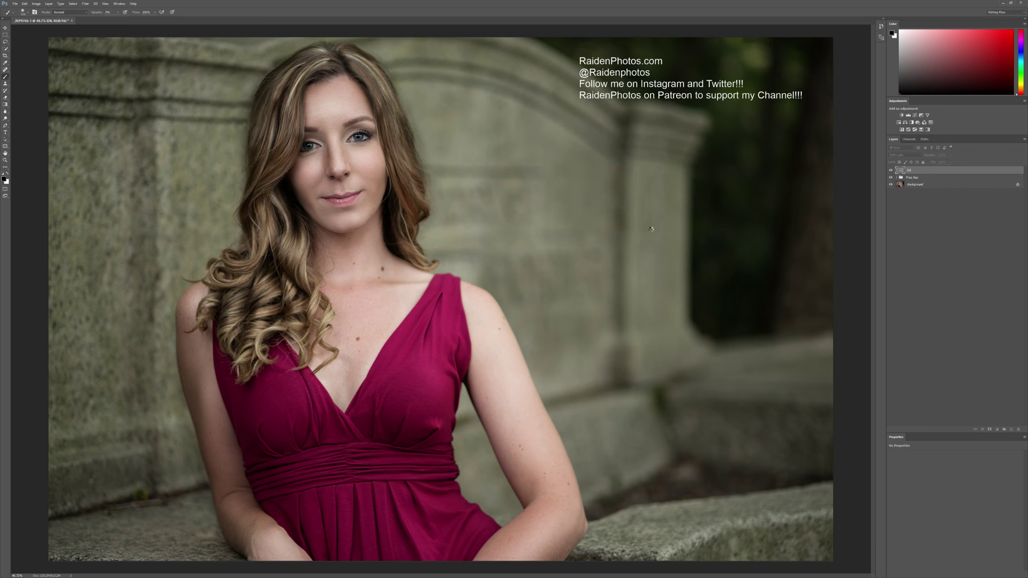
# - Compare the image with and without the softened layer, and apply a second Gaussian Blur with a larger radius
pyautogui.click(890, 171)
pyautogui.click(891, 170)
pyautogui.click(891, 170)
pyautogui.click(891, 171)
pyautogui.click(86, 3)
pyautogui.moveTo(97, 65)
pyautogui.click(59, 85)
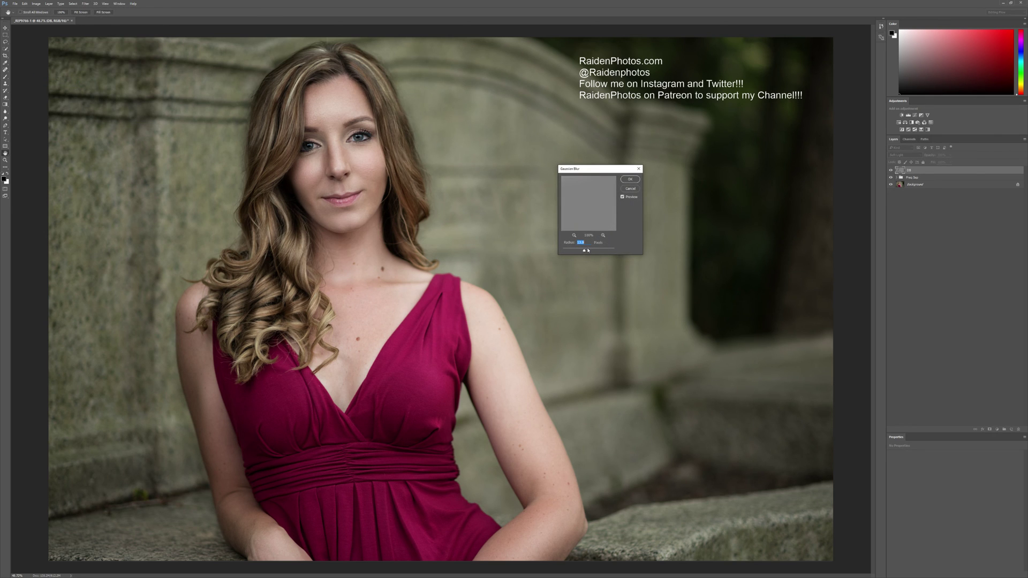
pyautogui.moveTo(594, 249); pyautogui.dragTo(590, 250)
pyautogui.moveTo(584, 250); pyautogui.dragTo(584, 251)
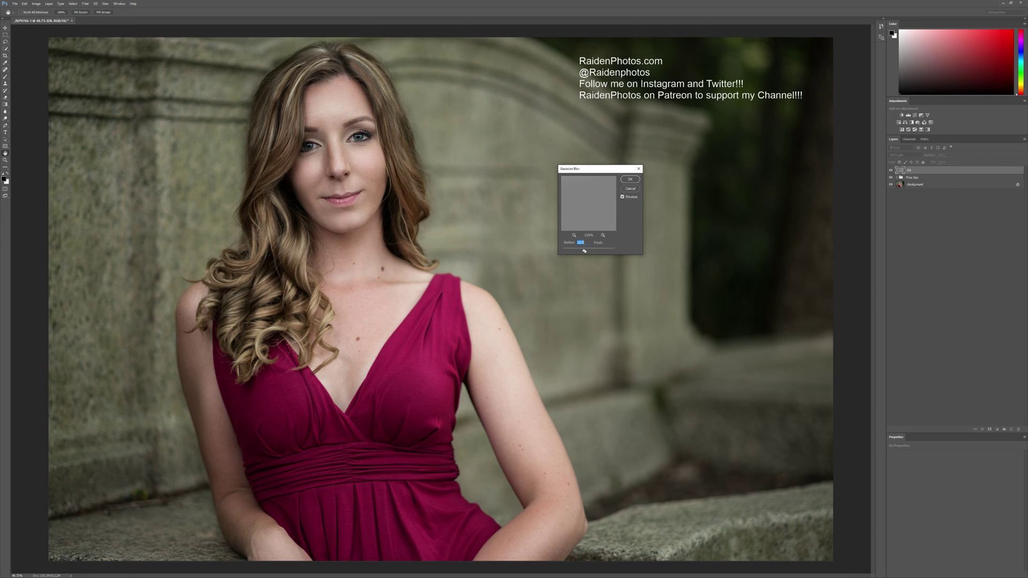
pyautogui.click(630, 182)
# - Check the blurred dodge and burn layer by hiding and showing it, and lower its opacity slightly
pyautogui.click(891, 170)
pyautogui.click(891, 171)
pyautogui.click(891, 171)
pyautogui.click(891, 171)
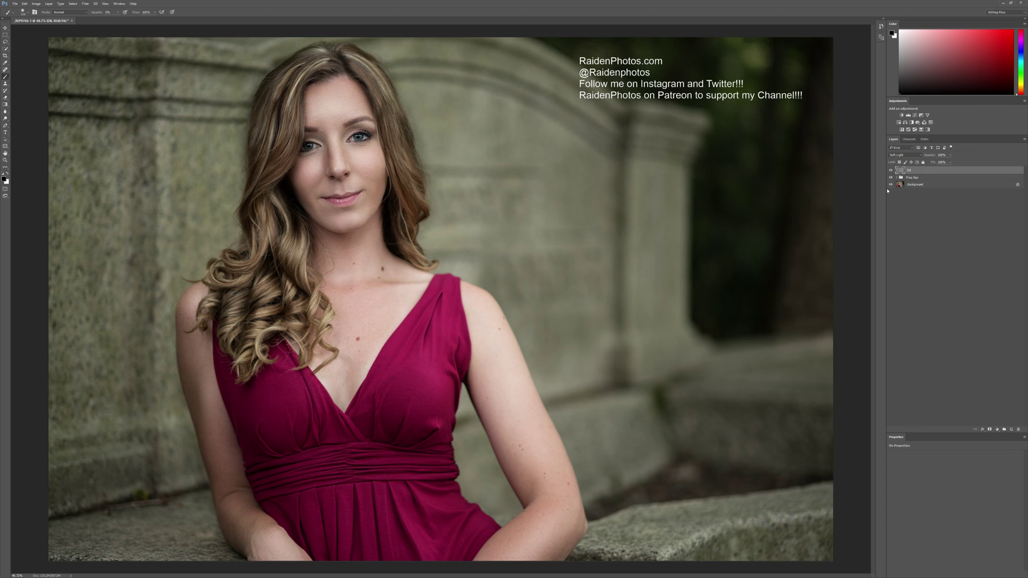
pyautogui.moveTo(933, 155); pyautogui.dragTo(927, 158)
# - Switch the dodge and burn layer's visibility off and on repeatedly to compare the reduced-opacity effect with the image beneath
pyautogui.click(891, 171)
pyautogui.click(891, 170)
pyautogui.click(891, 171)
pyautogui.click(891, 171)
pyautogui.click(891, 170)
pyautogui.click(891, 170)
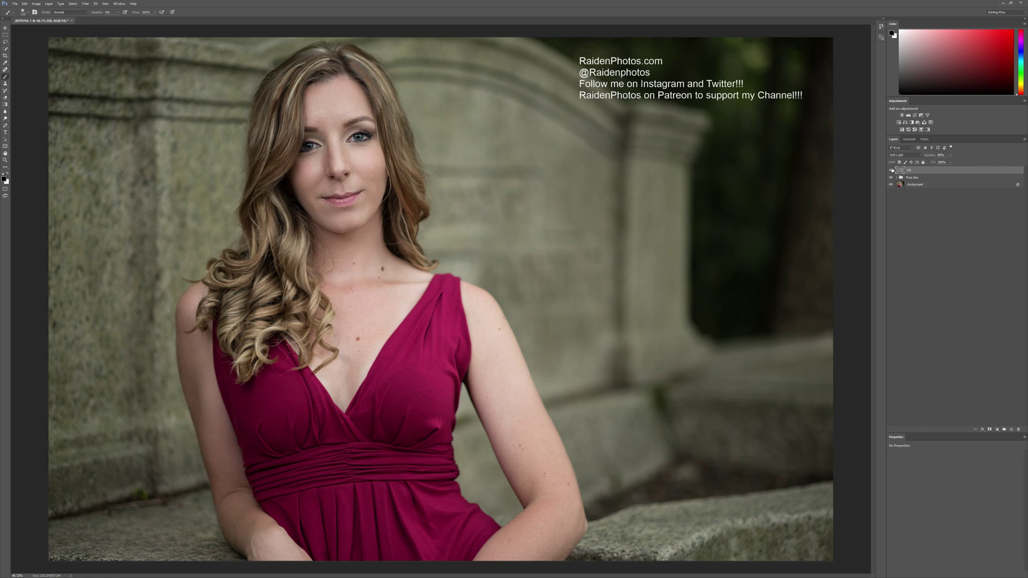
pyautogui.click(891, 170)
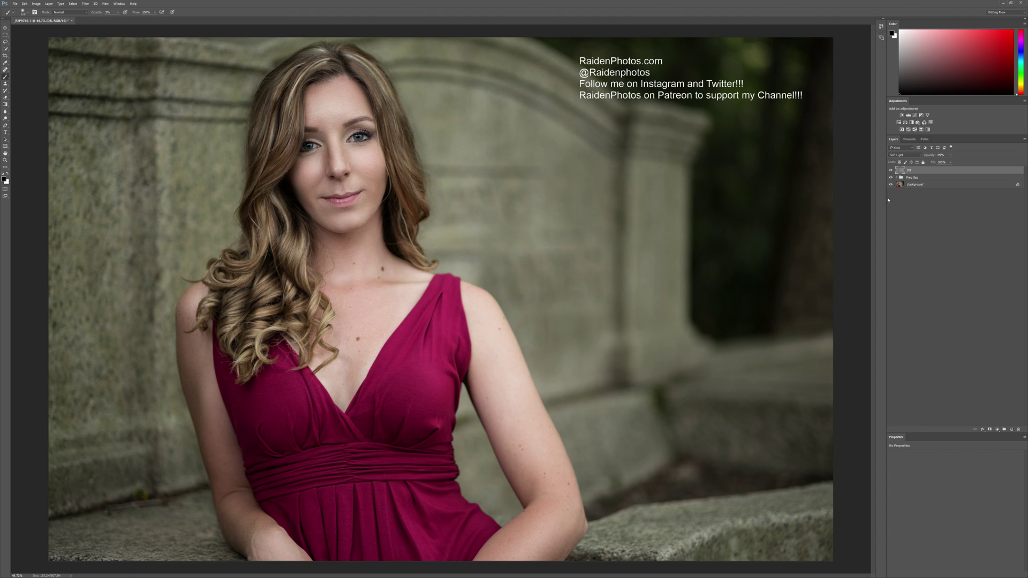
pyautogui.click(892, 170)
pyautogui.click(891, 171)
pyautogui.click(892, 170)
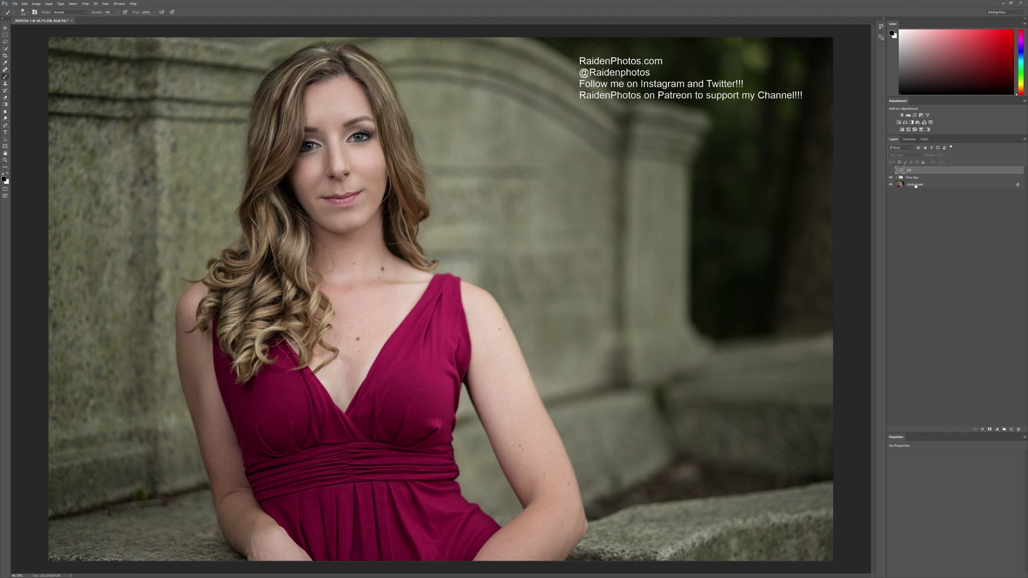
pyautogui.click(891, 171)
pyautogui.click(891, 170)
pyautogui.click(891, 170)
pyautogui.click(891, 170)
pyautogui.click(891, 170)
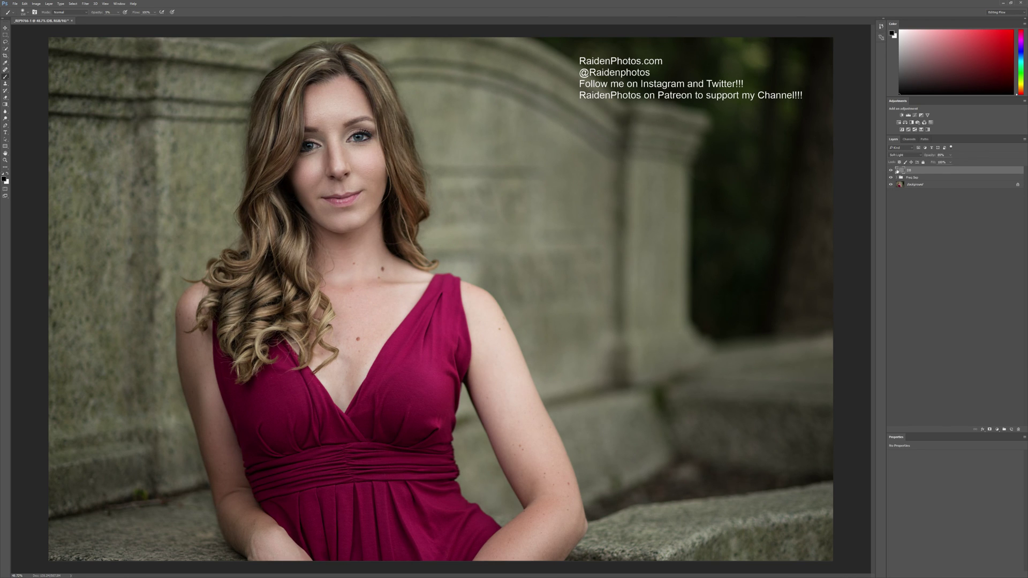